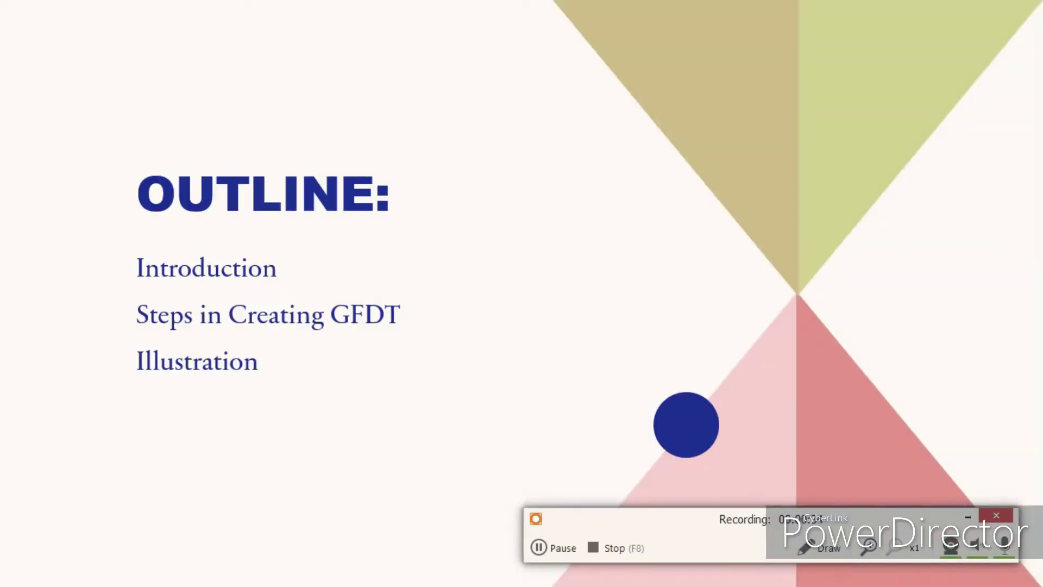
{"action": "key", "text": "Right"}
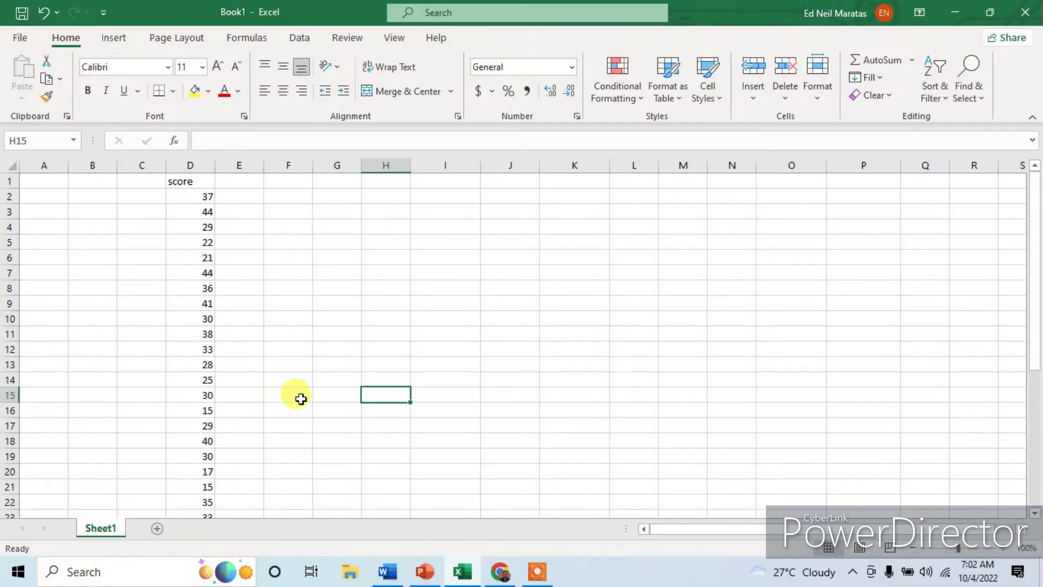
- Add a 'steps:' heading in cell H2 beside the score data
{"action": "left_click", "coordinate": [186, 181]}
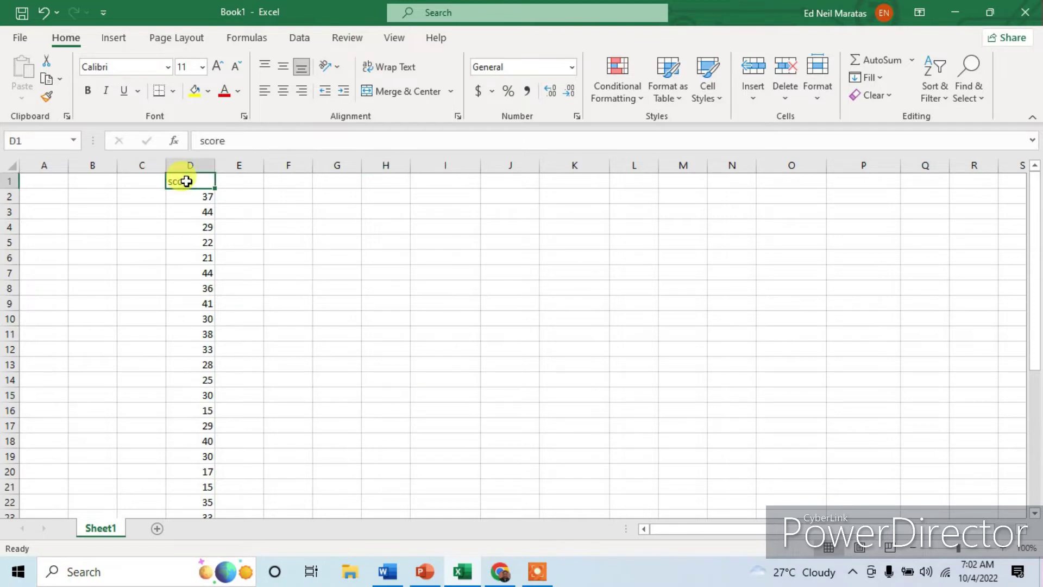
{"action": "key", "text": "Down"}
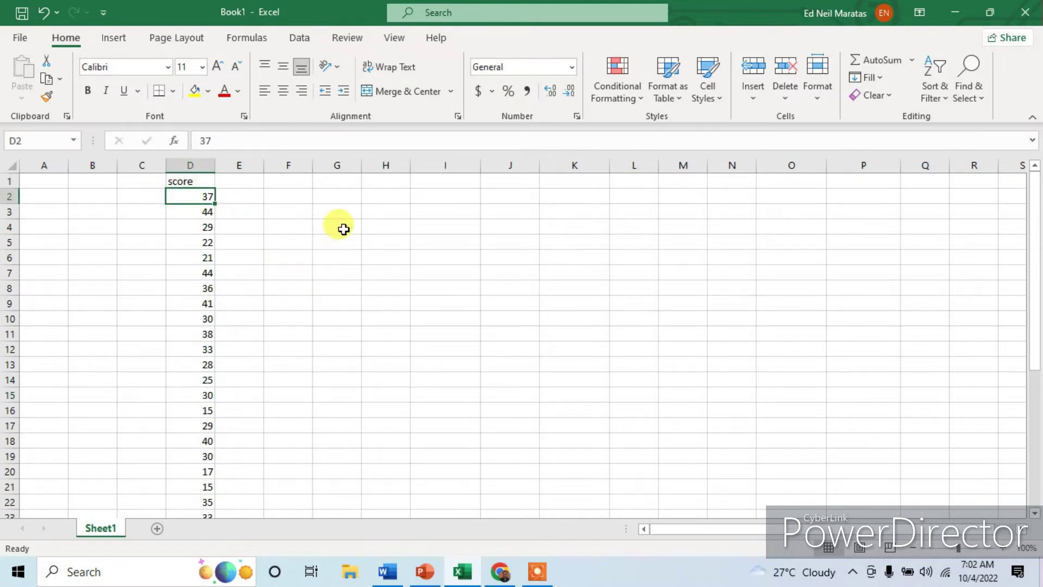
{"action": "left_click", "coordinate": [372, 191]}
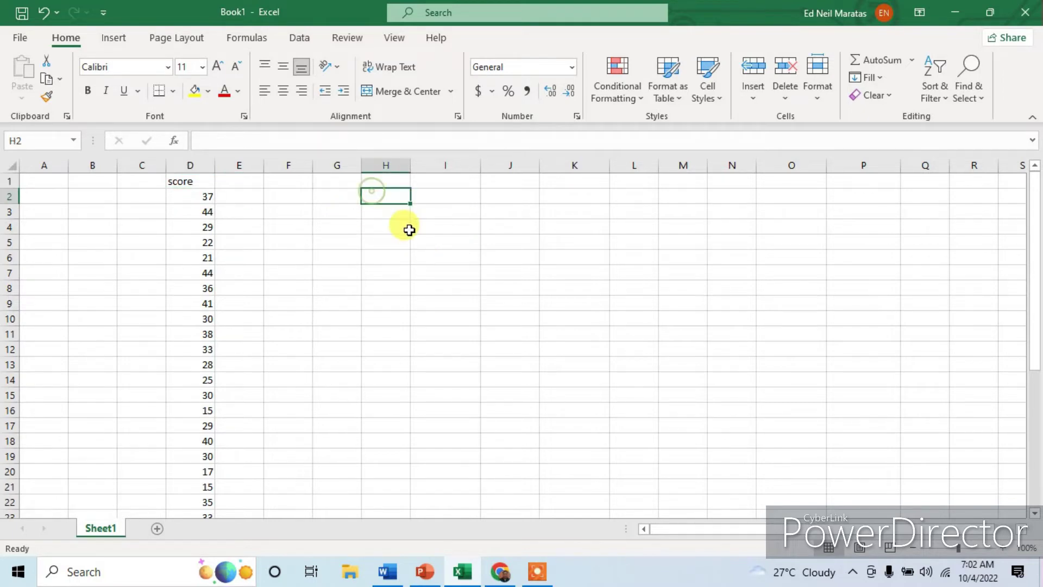
{"action": "type", "text": "steps"}
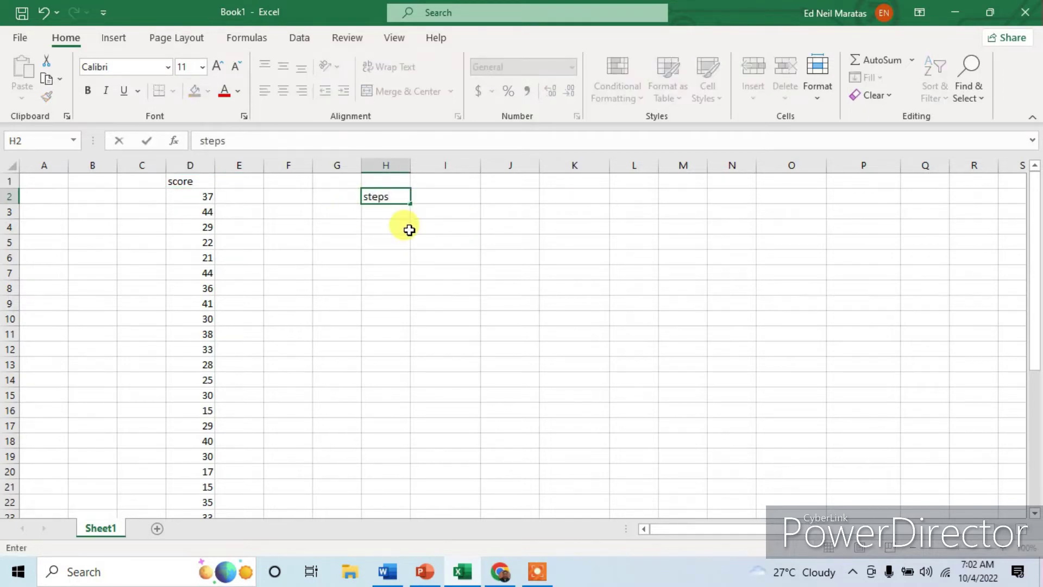
{"action": "type", "text": ":"}
{"action": "key", "text": "Return"}
{"action": "key", "text": "Return"}
{"action": "type", "text": "0"}
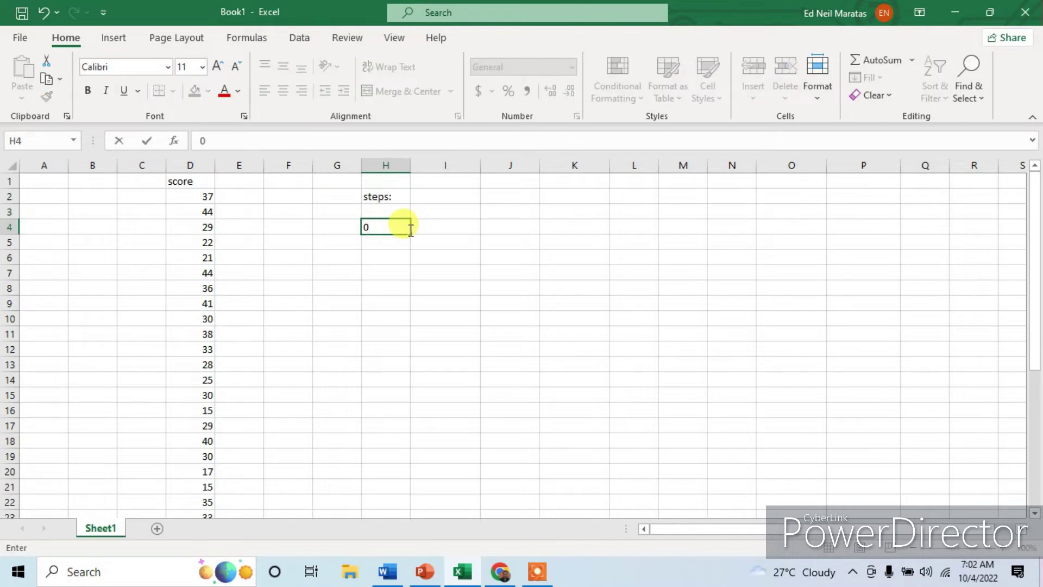
{"action": "key", "text": "BackSpace"}
- Number step 1 in H4 and label it R in I4
{"action": "left_click", "coordinate": [411, 227]}
{"action": "type", "text": "R"}
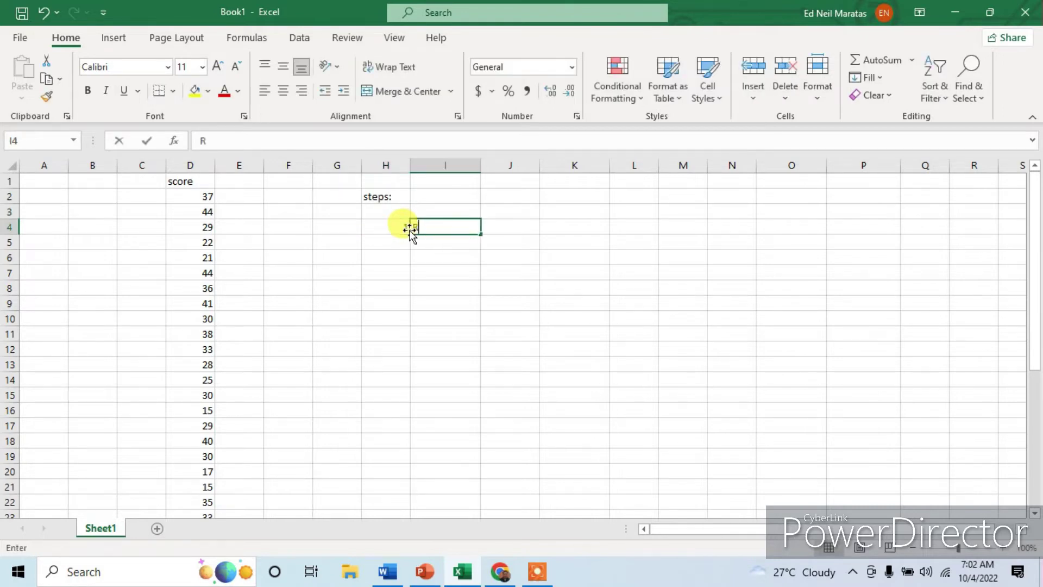
{"action": "key", "text": "Tab"}
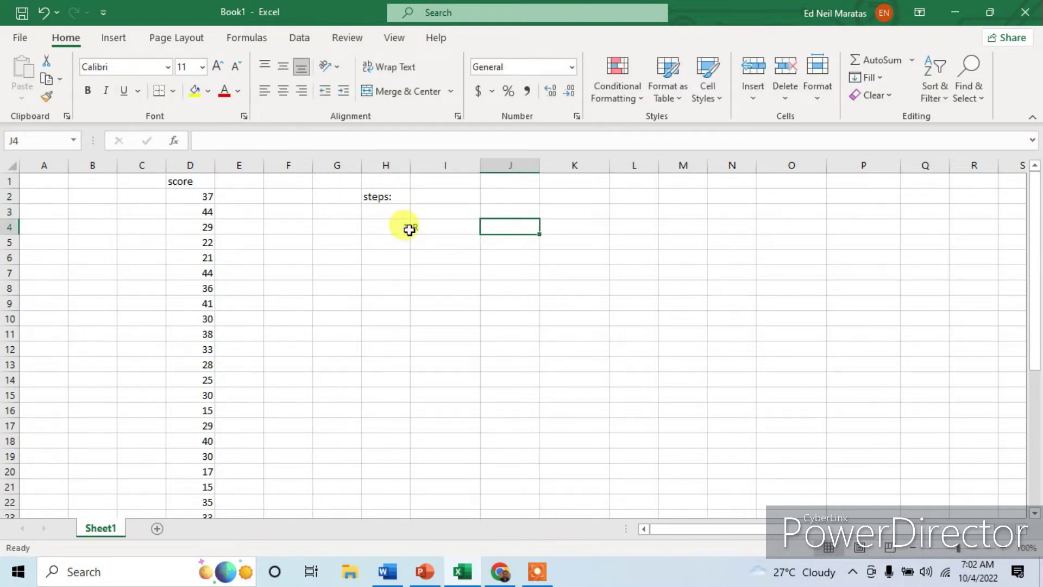
{"action": "left_click", "coordinate": [409, 228]}
{"action": "type", "text": "1"}
{"action": "key", "text": "Return"}
- Label I5 'max' and enter =MAX(D2:D31) in J5, giving 44
{"action": "key", "text": "Tab"}
{"action": "type", "text": "ma"}
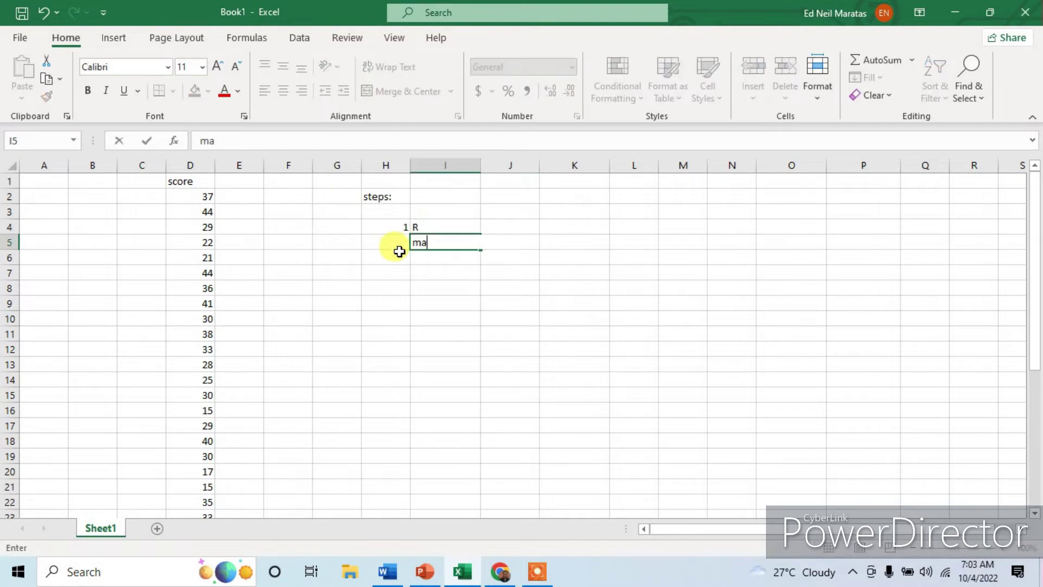
{"action": "type", "text": "x"}
{"action": "key", "text": "Tab"}
{"action": "type", "text": "="}
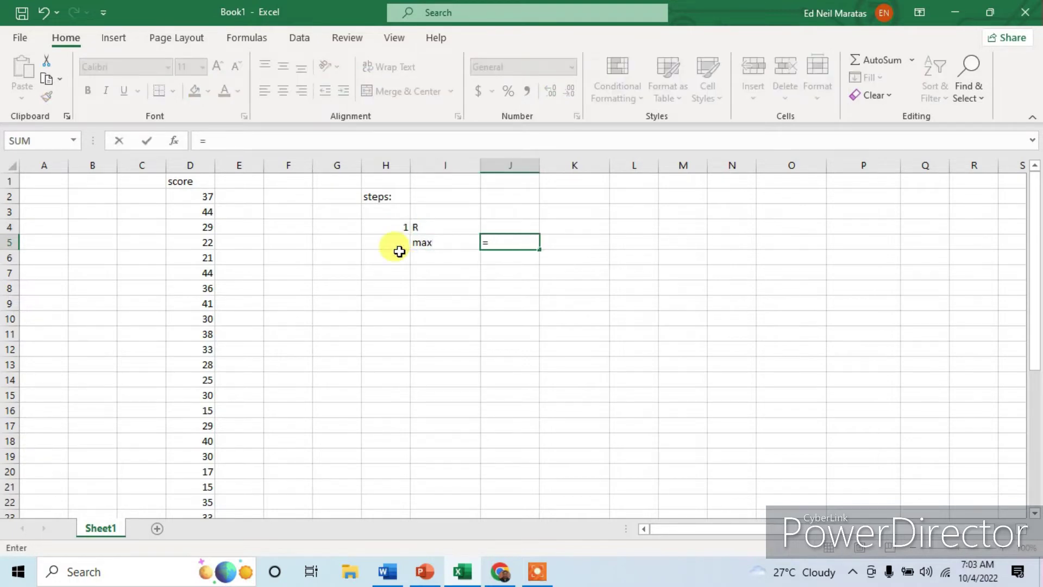
{"action": "type", "text": "max"}
{"action": "key", "text": "Tab"}
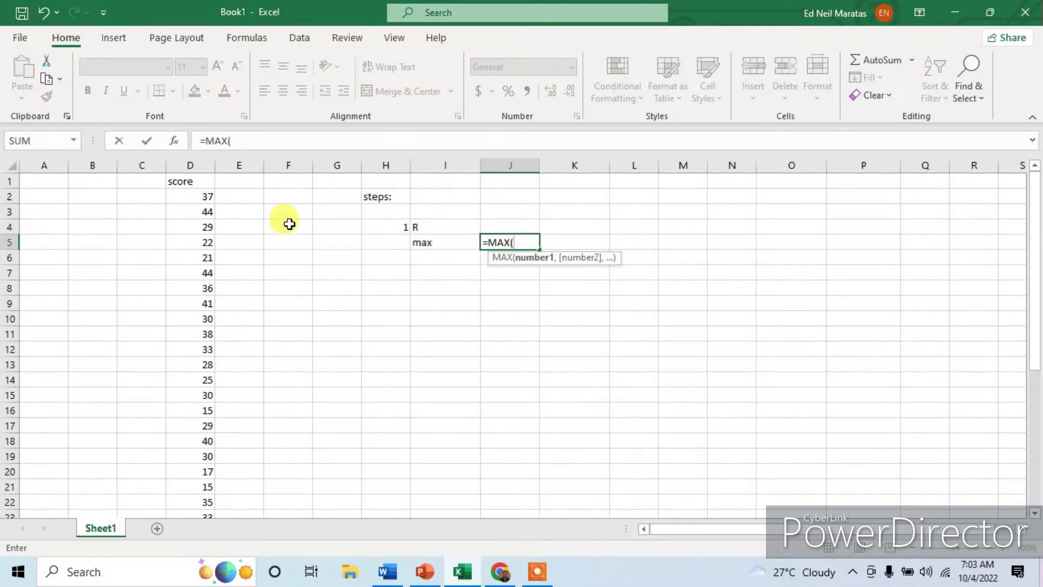
{"action": "left_click", "coordinate": [201, 196]}
{"action": "key", "text": "ctrl+shift+Down"}
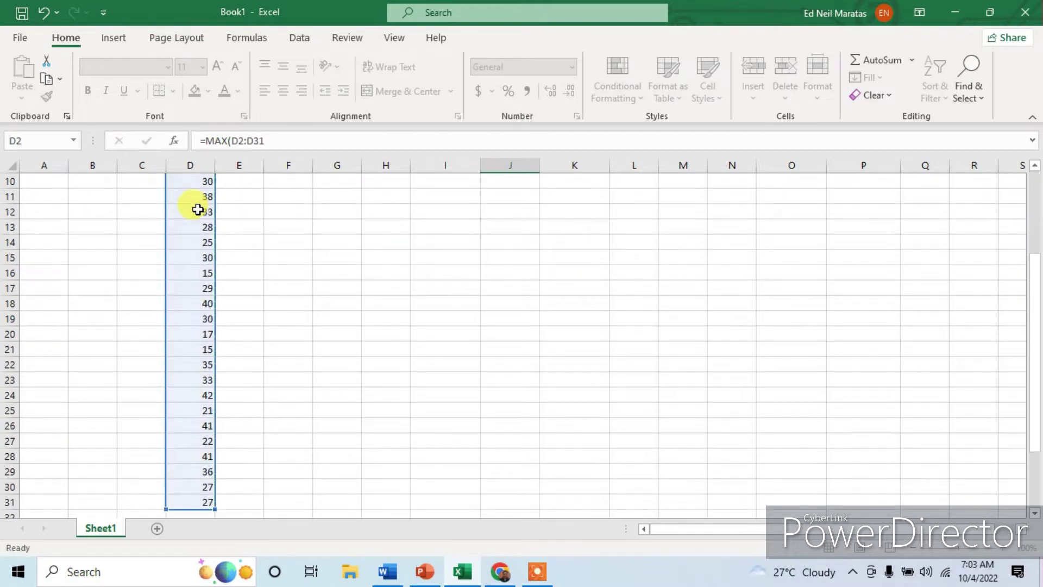
{"action": "key", "text": "Return"}
{"action": "key", "text": "Left"}
- Label I6 'min' and begin a MIN formula in J6
{"action": "scroll", "coordinate": [435, 282], "scroll_direction": "up", "scroll_amount": 2}
{"action": "type", "text": "min"}
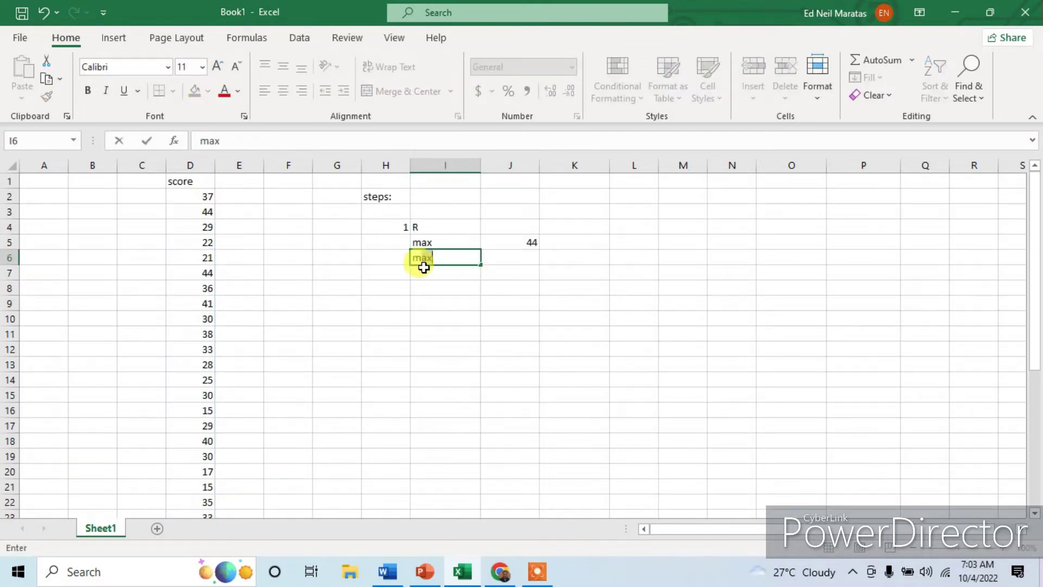
{"action": "key", "text": "Tab"}
{"action": "type", "text": "=min"}
{"action": "key", "text": "Tab"}
- Complete =MIN(D2:D31) in J6, giving a minimum score of 15
{"action": "left_click", "coordinate": [191, 195]}
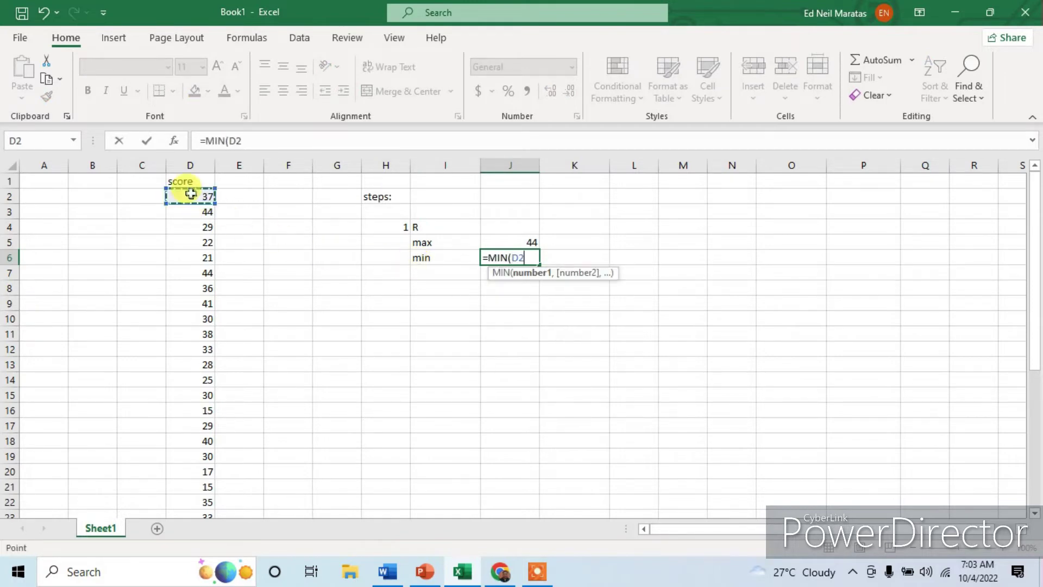
{"action": "key", "text": "ctrl+shift+Down"}
{"action": "type", "text": ")"}
{"action": "key", "text": "Return"}
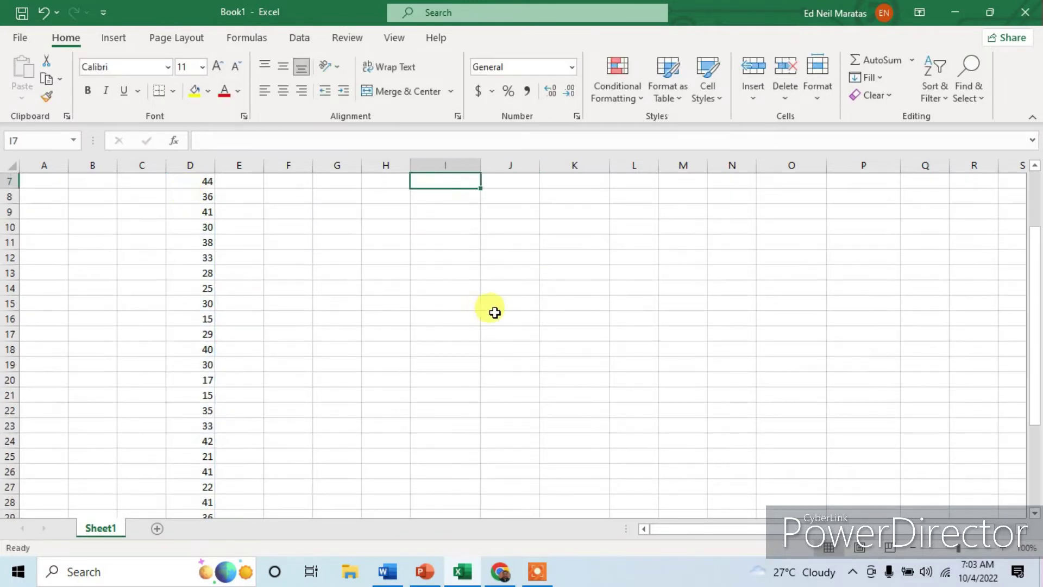
{"action": "scroll", "coordinate": [495, 312], "scroll_direction": "up", "scroll_amount": 2}
{"action": "left_click", "coordinate": [516, 273]}
- Number step 2, label it 'classes', and compute =LOG(30) beside it
{"action": "left_click", "coordinate": [388, 273]}
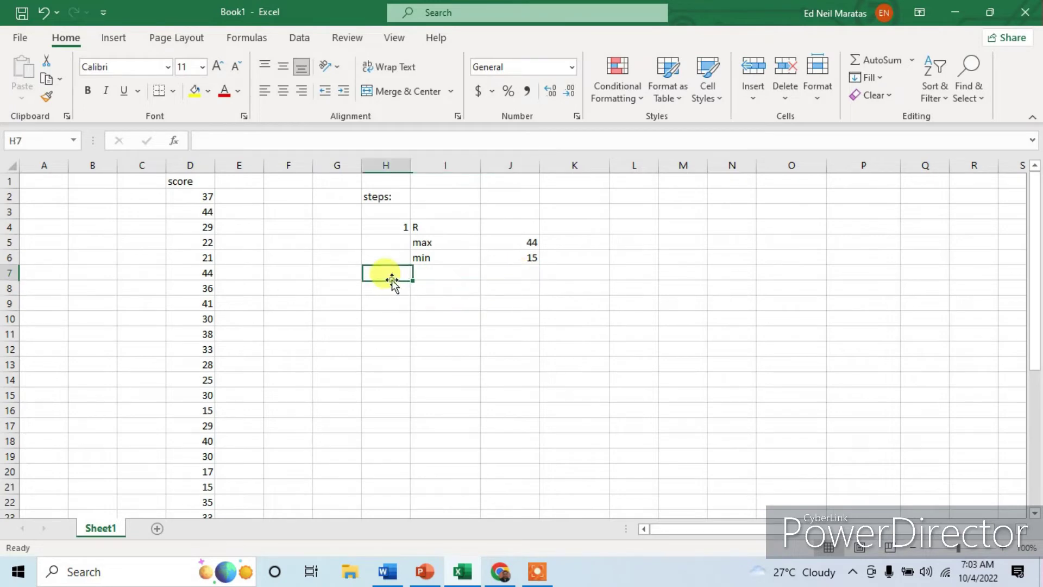
{"action": "type", "text": "2"}
{"action": "key", "text": "Tab"}
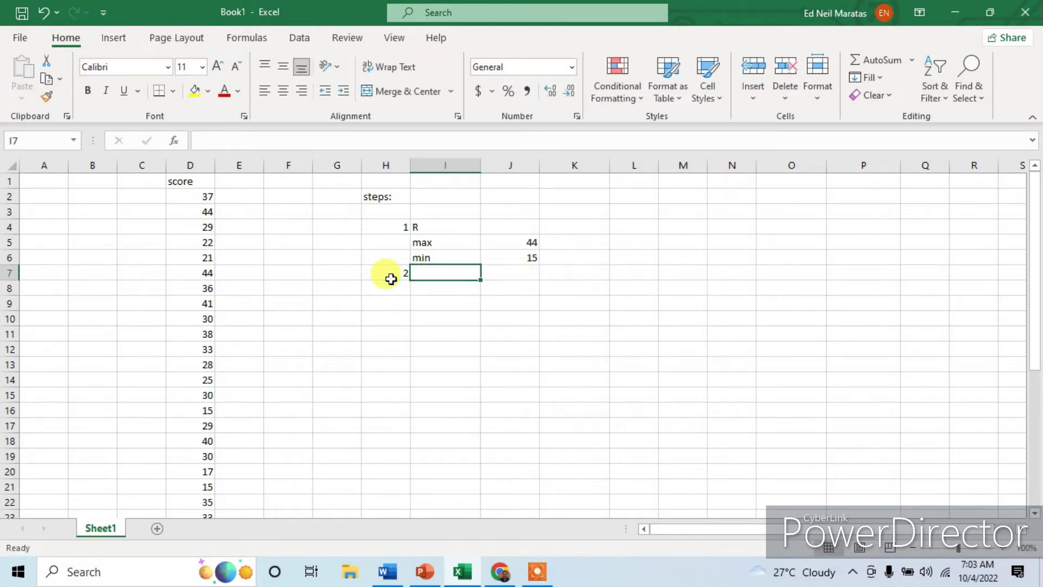
{"action": "type", "text": "classes"}
{"action": "key", "text": "Tab"}
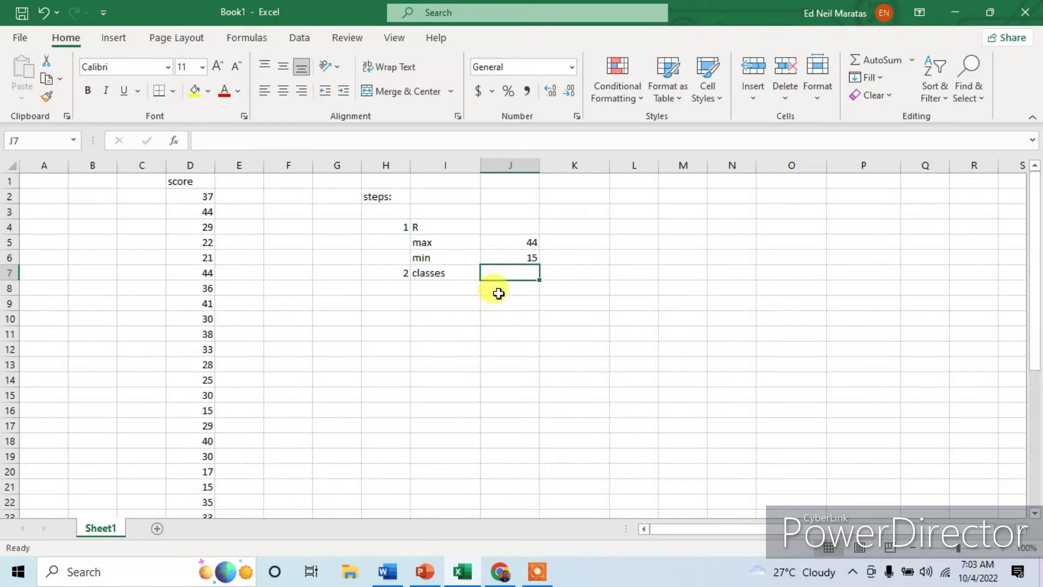
{"action": "type", "text": "=l"}
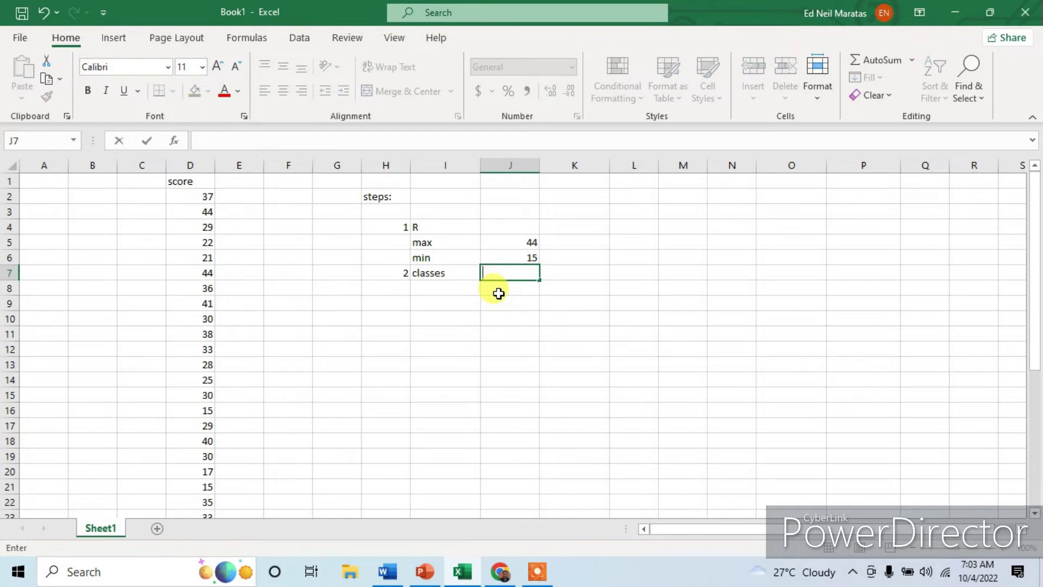
{"action": "type", "text": "og"}
{"action": "double_click", "coordinate": [499, 292]}
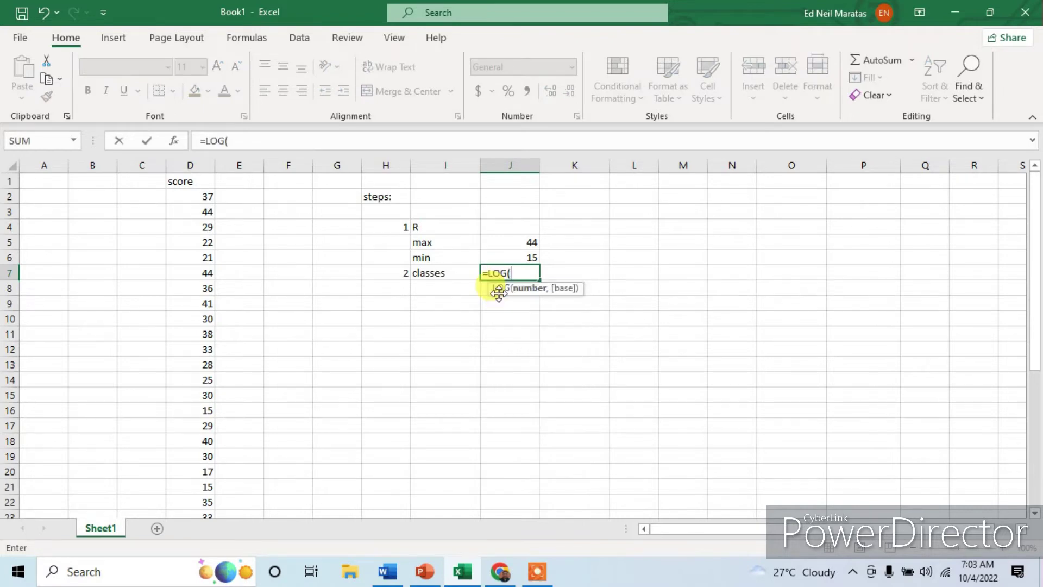
{"action": "type", "text": "30)"}
{"action": "key", "text": "Return"}
- Enter =3.32*J7 in J8 and =J8+1 in J9, giving 5.90404257
{"action": "left_click", "coordinate": [508, 290]}
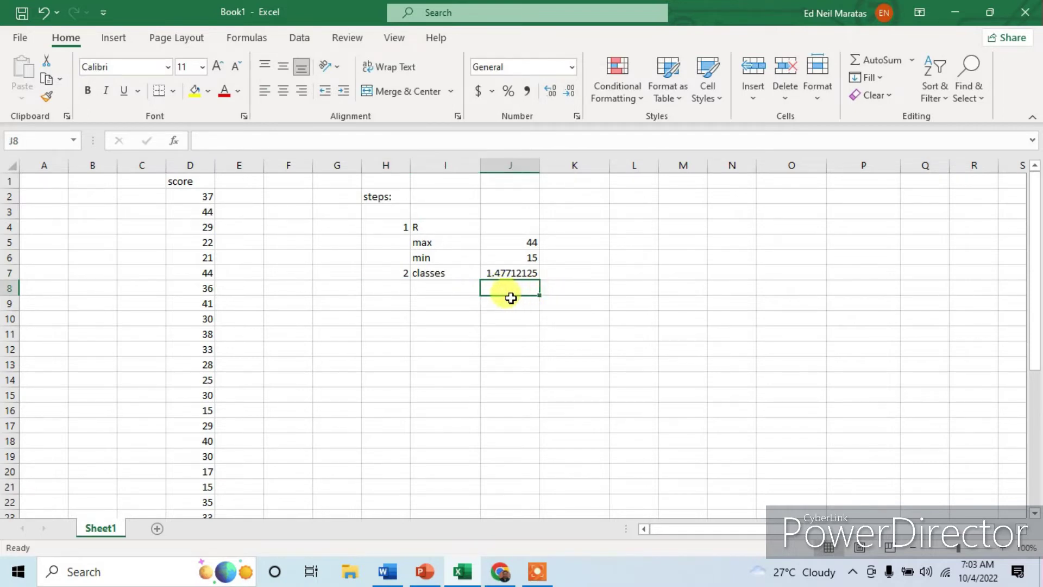
{"action": "type", "text": "="}
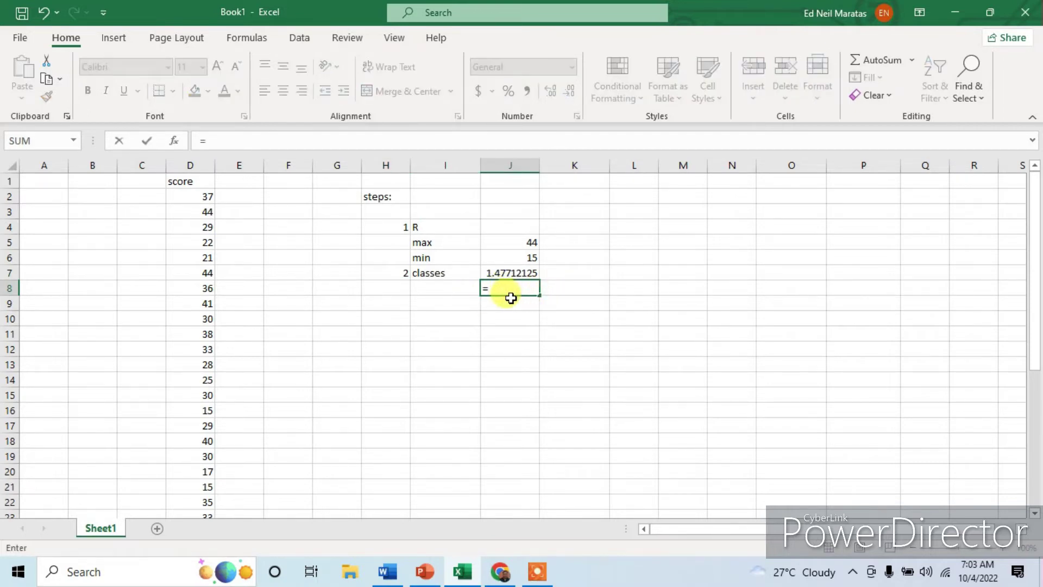
{"action": "type", "text": "3.32*"}
{"action": "key", "text": "Up"}
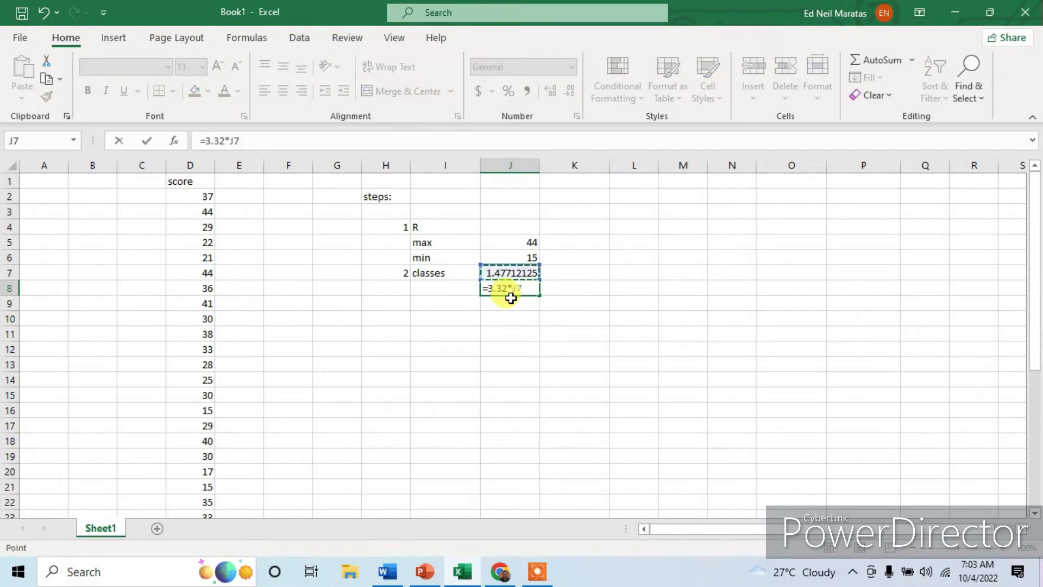
{"action": "key", "text": "Up"}
{"action": "key", "text": "Down"}
{"action": "key", "text": "Return"}
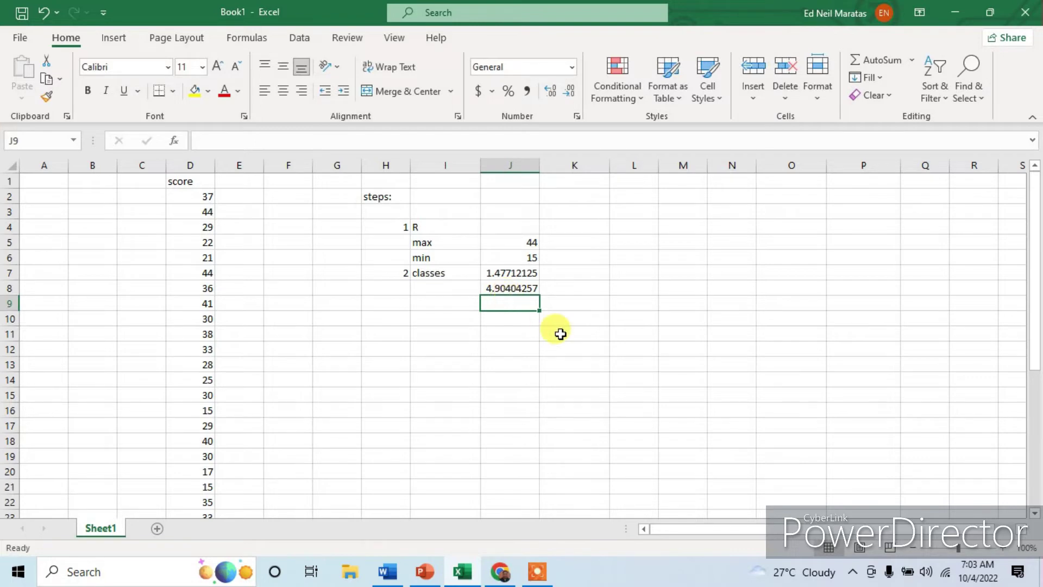
{"action": "type", "text": "="}
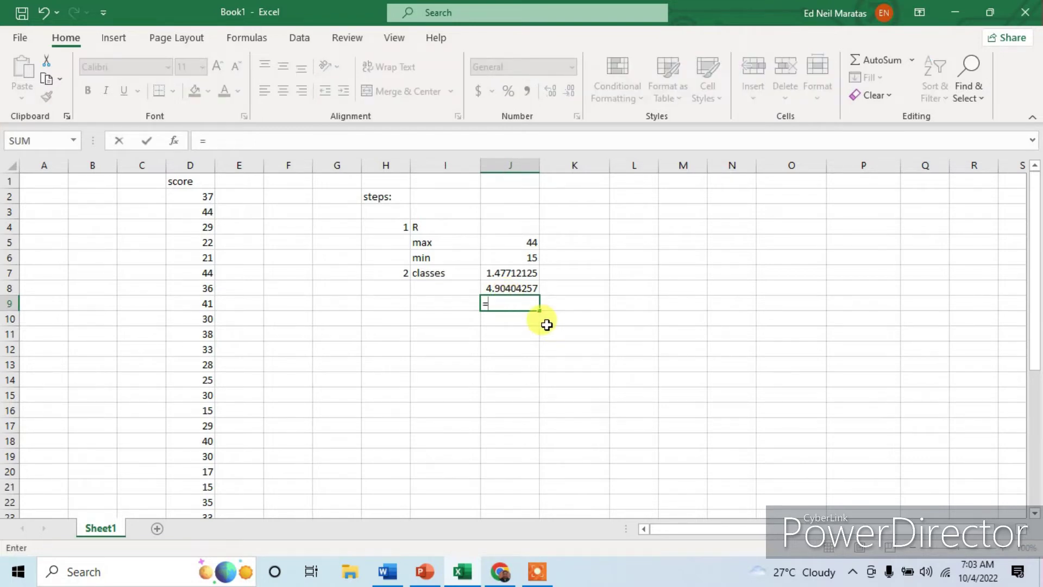
{"action": "type", "text": "J8+1"}
{"action": "key", "text": "Return"}
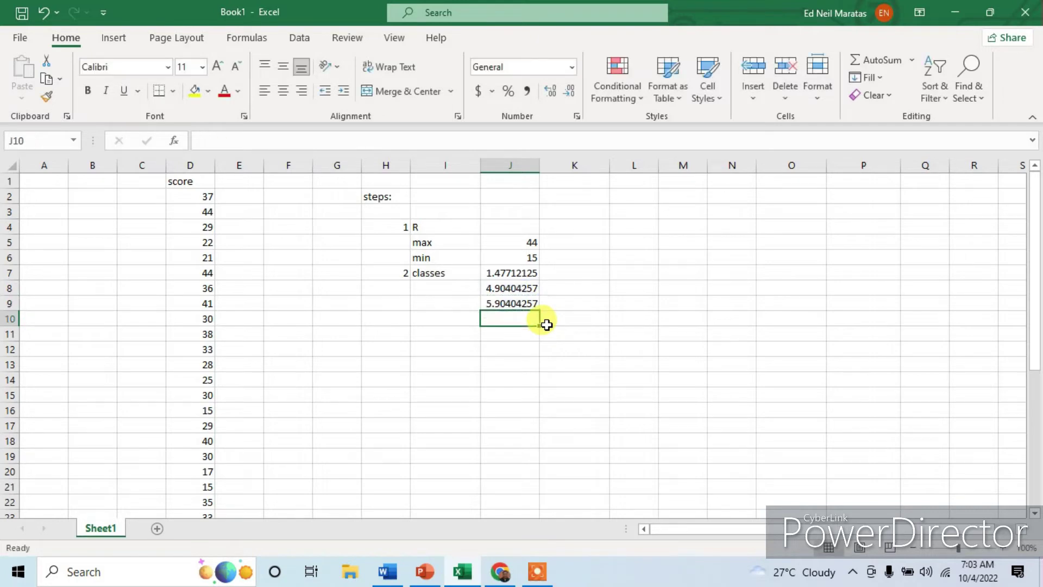
- Label I10 'classes' and record 6 as the rounded class count in J10
{"action": "left_click", "coordinate": [459, 325]}
{"action": "type", "text": "classes"}
{"action": "key", "text": "Tab"}
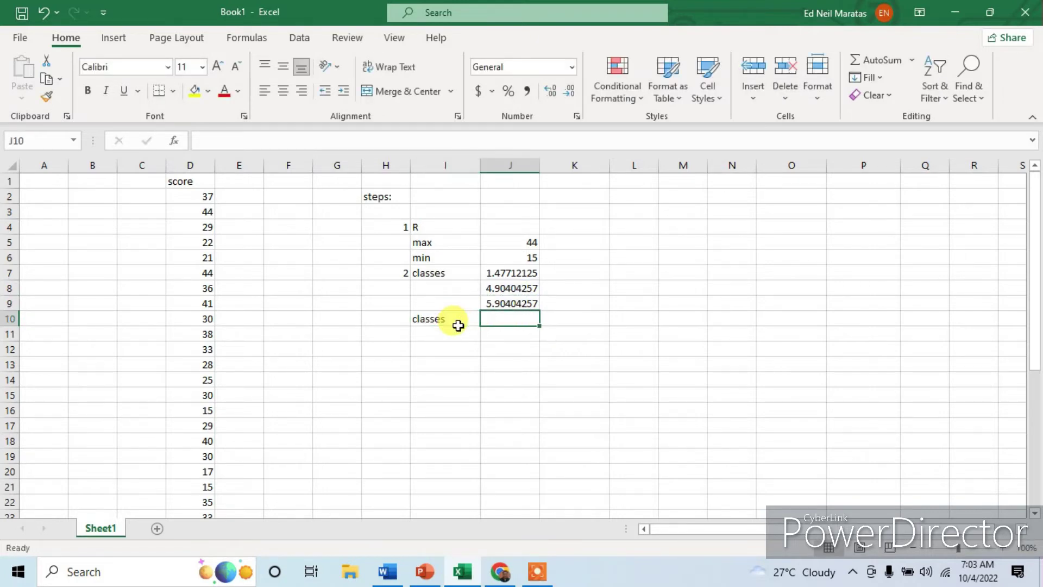
{"action": "type", "text": "6"}
{"action": "key", "text": "Return"}
{"action": "left_click", "coordinate": [517, 319]}
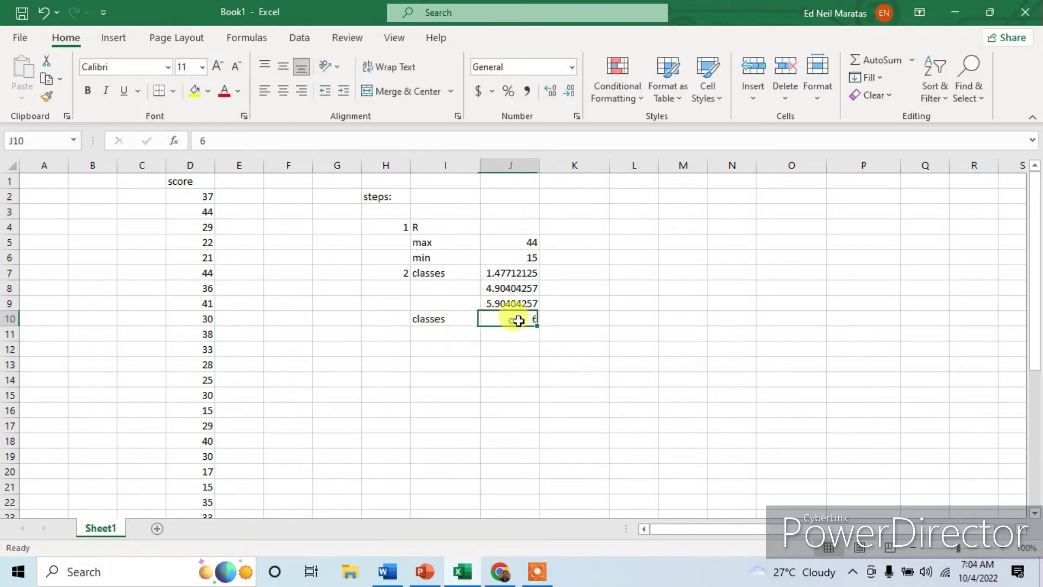
{"action": "left_click", "coordinate": [380, 333]}
- Number step 3 and label it 'class size/width' in I11
{"action": "type", "text": "3"}
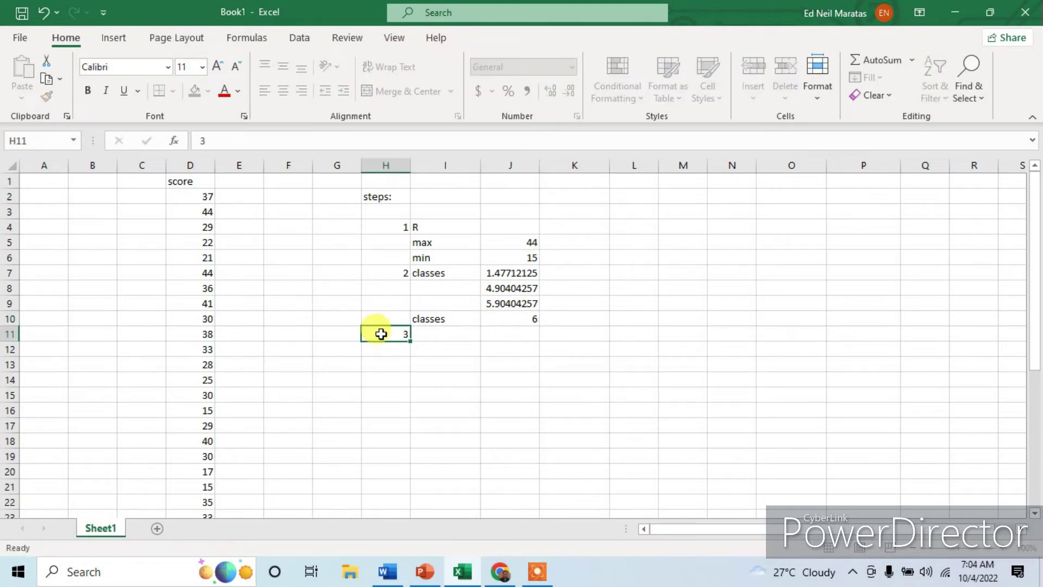
{"action": "key", "text": "Tab"}
{"action": "type", "text": "class "}
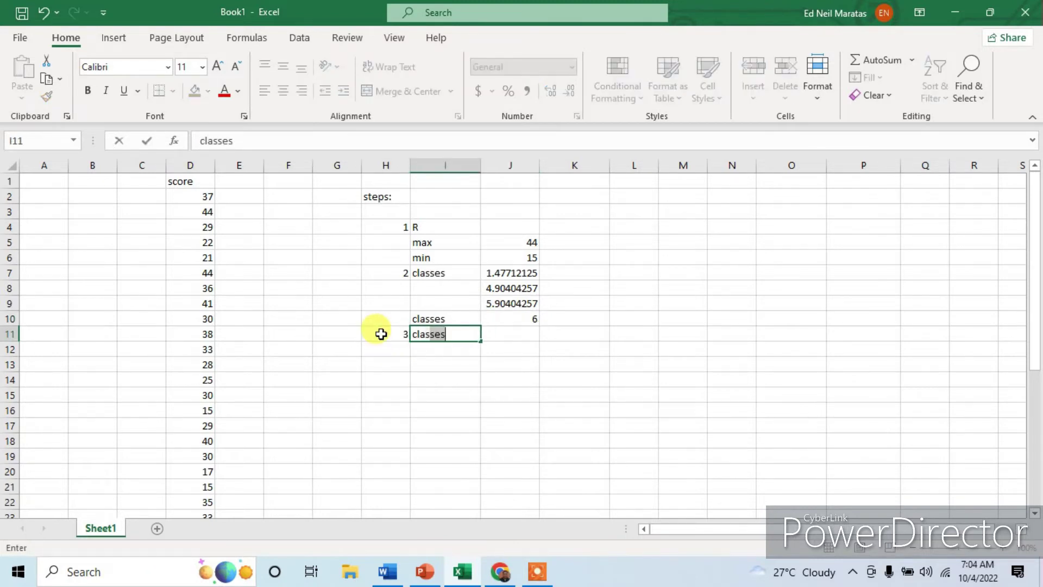
{"action": "type", "text": "size/width"}
{"action": "key", "text": "Tab"}
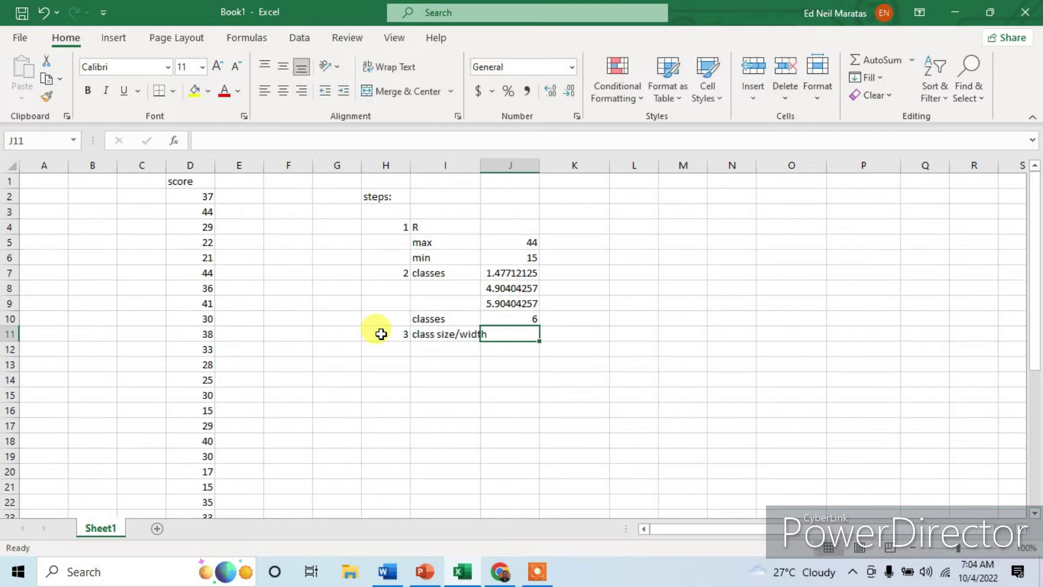
{"action": "type", "text": "="}
{"action": "left_click", "coordinate": [531, 224]}
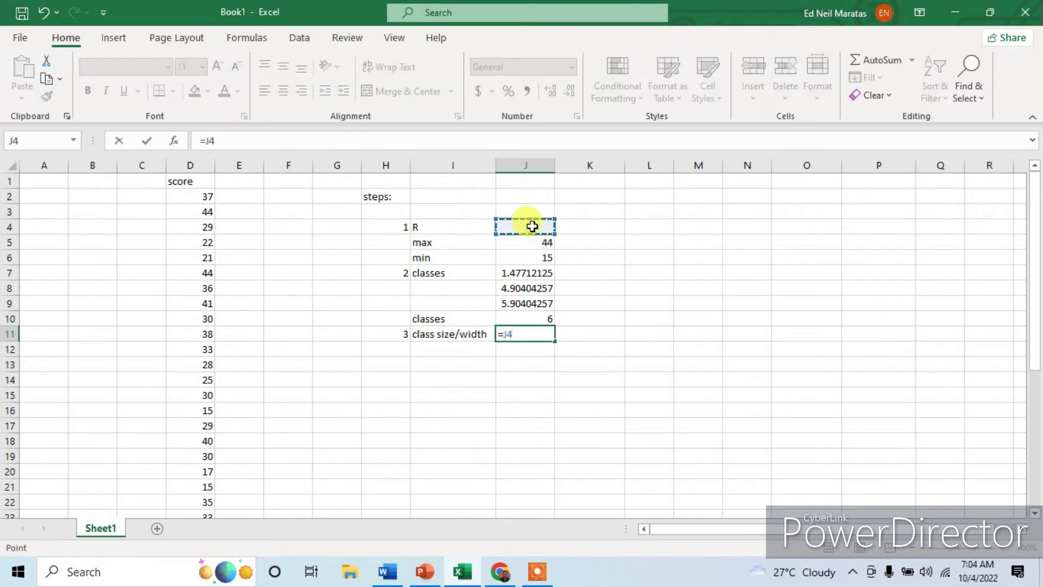
{"action": "key", "text": "BackSpace"}
{"action": "key", "text": "BackSpace"}
{"action": "key", "text": "BackSpace"}
- Compute the range R in J4 as =J5-J6, giving 29
{"action": "left_click", "coordinate": [532, 226]}
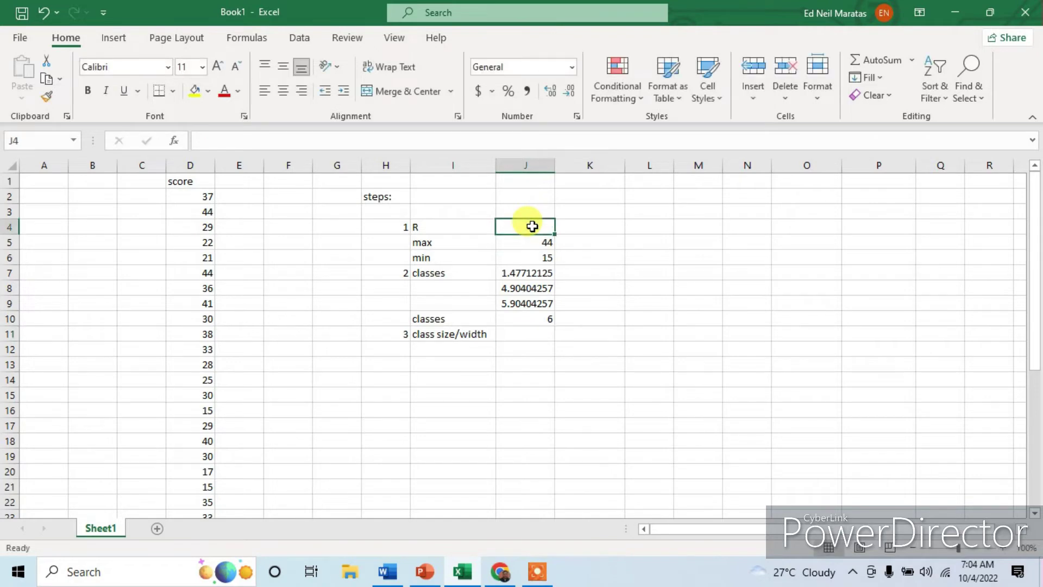
{"action": "type", "text": "="}
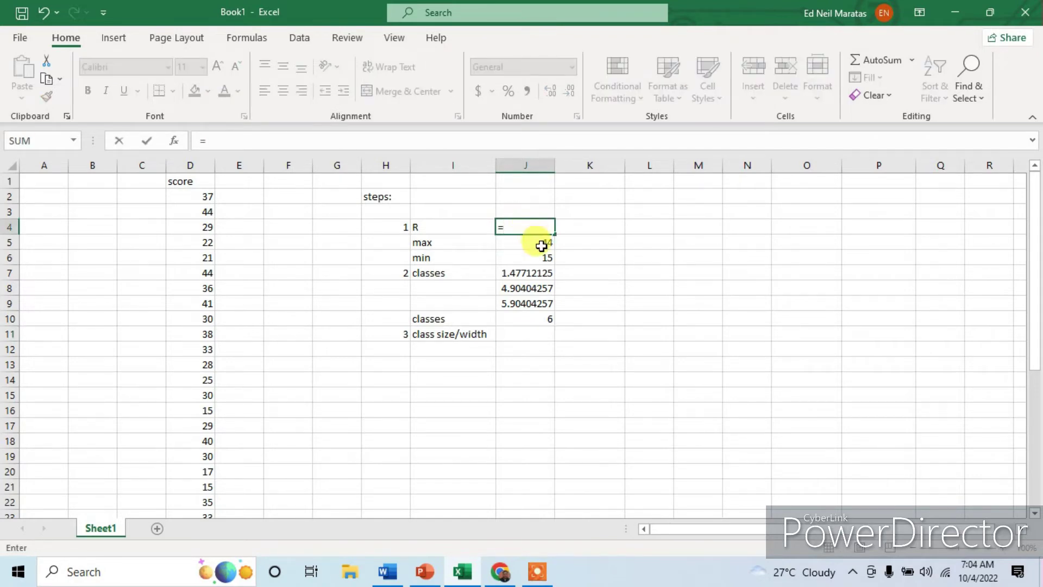
{"action": "left_click", "coordinate": [541, 245]}
{"action": "type", "text": "-"}
{"action": "left_click", "coordinate": [541, 257]}
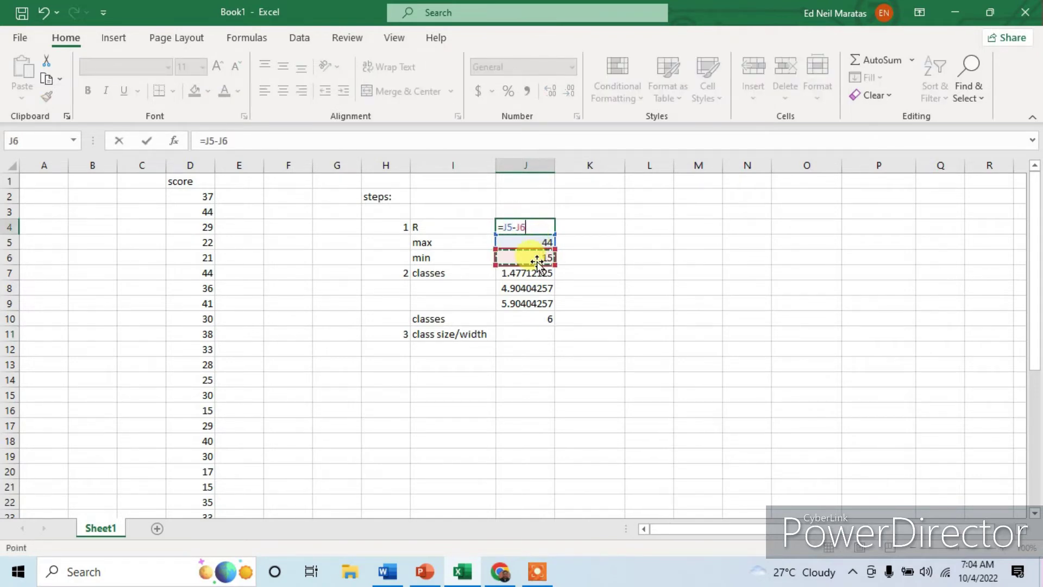
{"action": "key", "text": "Return"}
{"action": "left_click", "coordinate": [542, 224]}
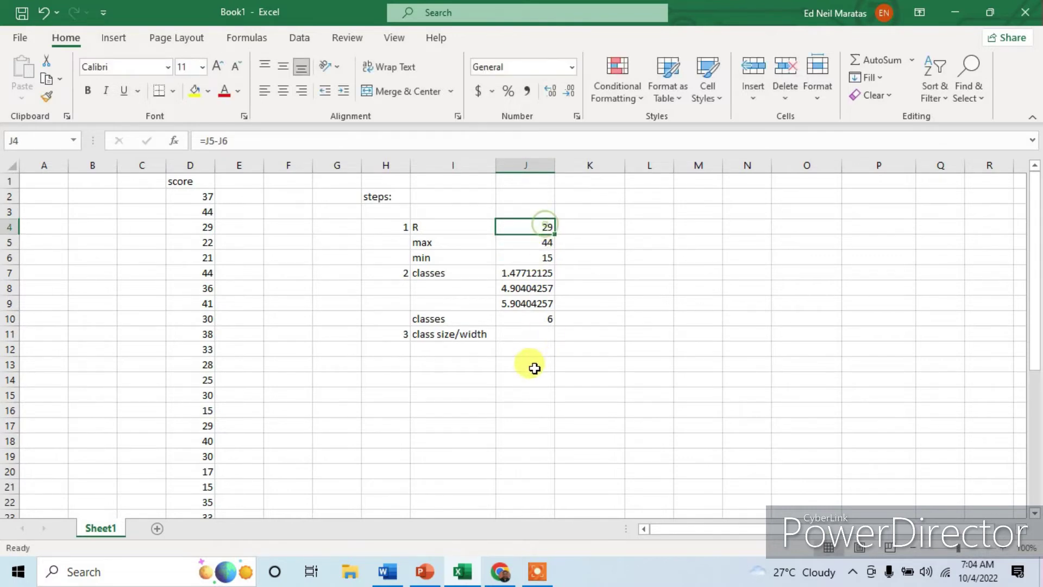
- Compute the class width in J11 as =J4/J10, giving 4.83333333
{"action": "left_click", "coordinate": [525, 333]}
{"action": "type", "text": "="}
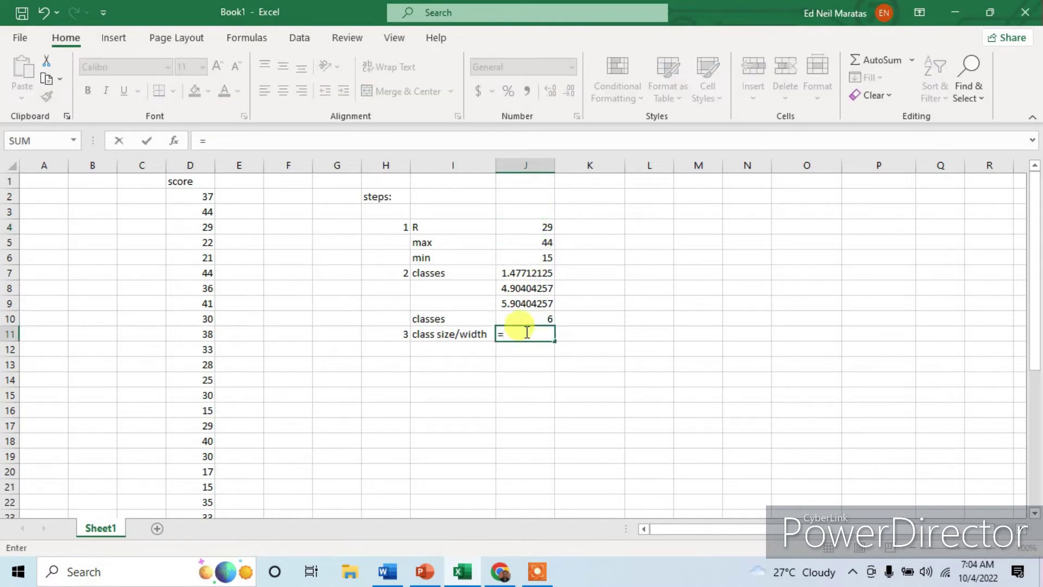
{"action": "left_click", "coordinate": [543, 232]}
{"action": "type", "text": "/"}
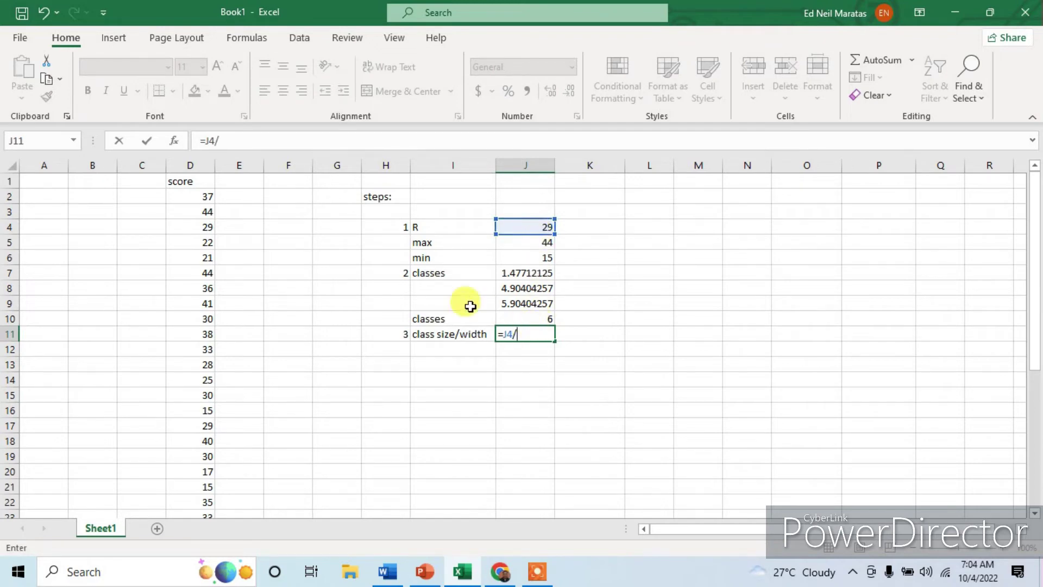
{"action": "left_click", "coordinate": [538, 318]}
{"action": "key", "text": "Return"}
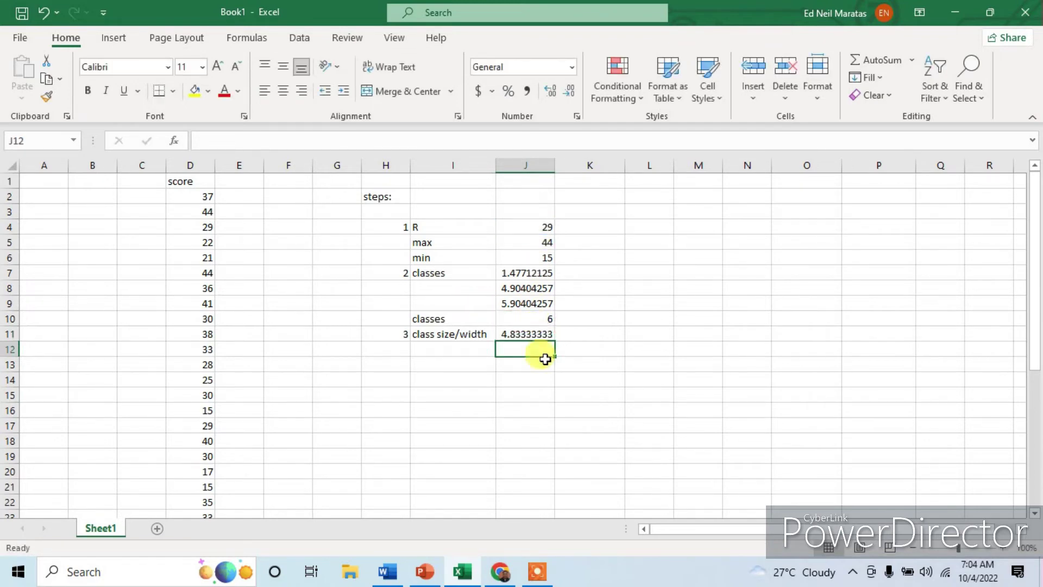
- Label I12 'class size' and record the rounded value 5 in J12
{"action": "left_click", "coordinate": [476, 350]}
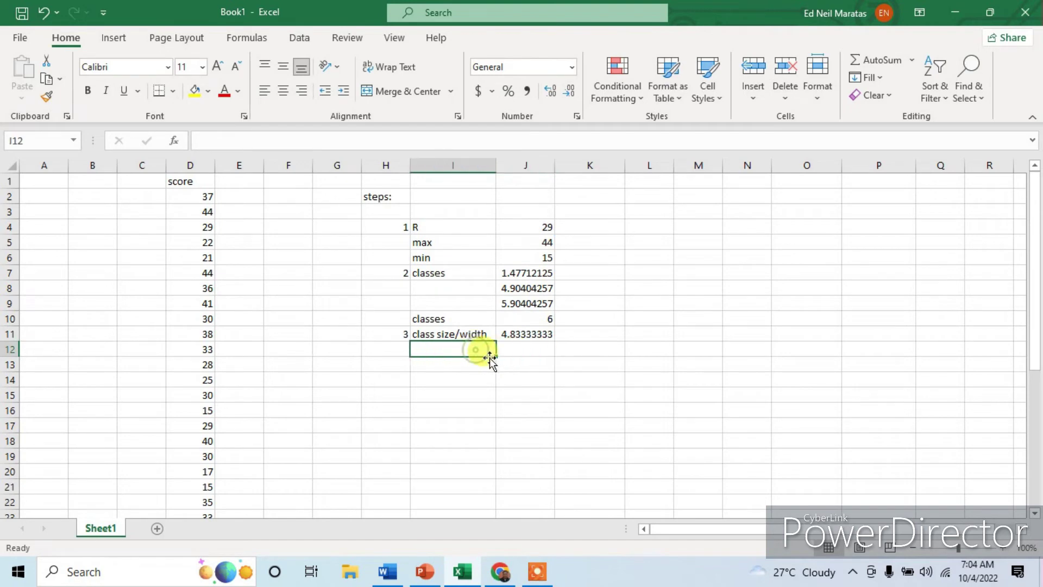
{"action": "type", "text": "class"}
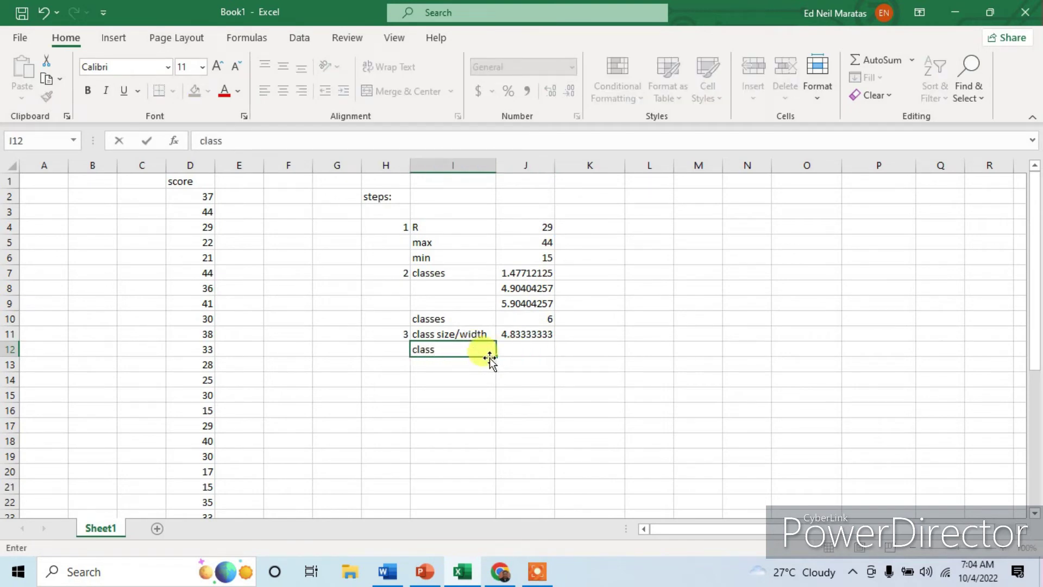
{"action": "type", "text": " size"}
{"action": "key", "text": "Tab"}
{"action": "type", "text": "5"}
{"action": "key", "text": "Return"}
{"action": "left_click", "coordinate": [404, 366]}
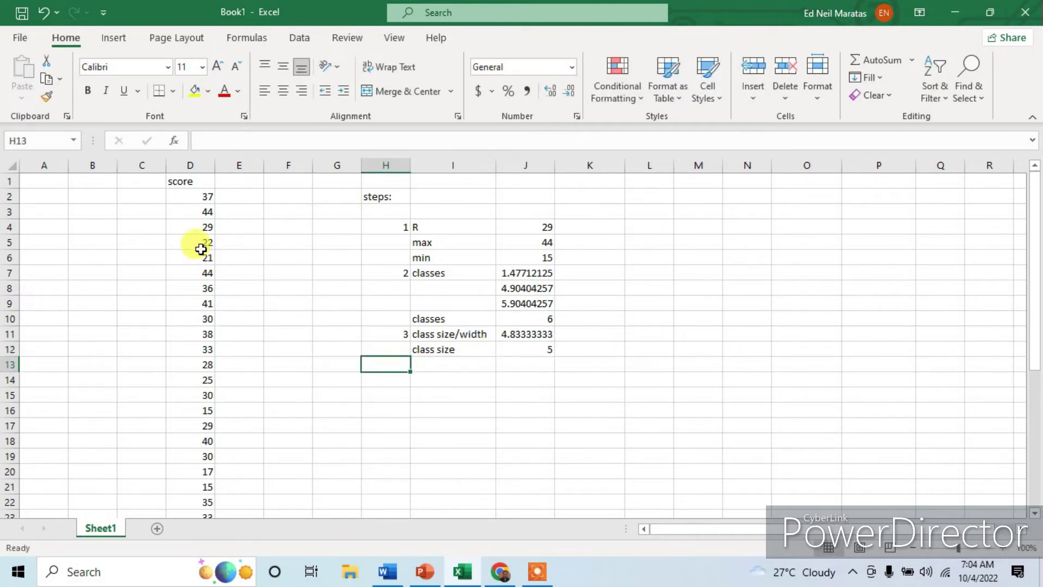
- Insert a PivotTable from the scores in D1:D31, placed at J17 on the existing worksheet
{"action": "left_click", "coordinate": [111, 39]}
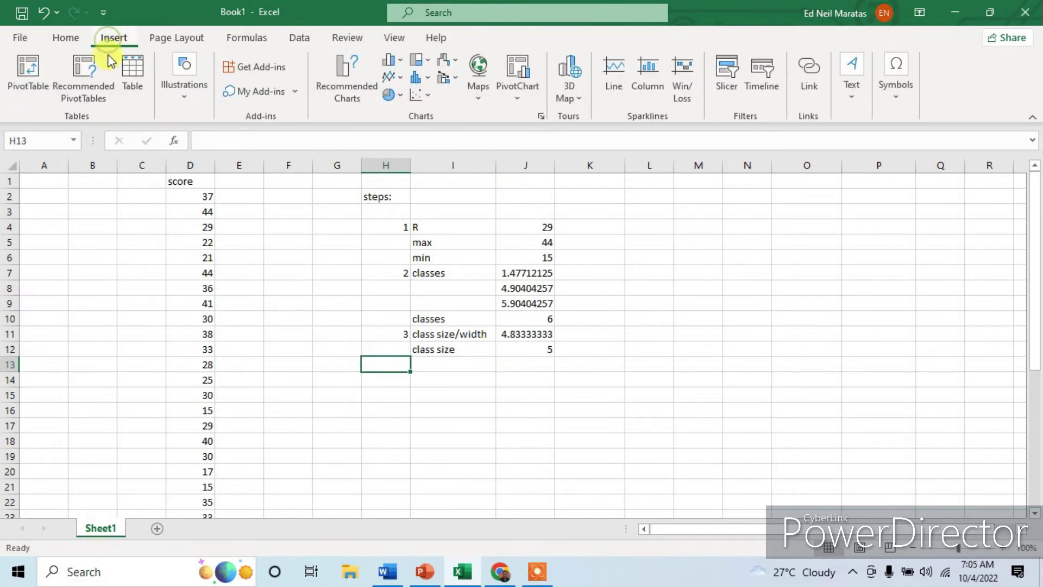
{"action": "left_click", "coordinate": [27, 73]}
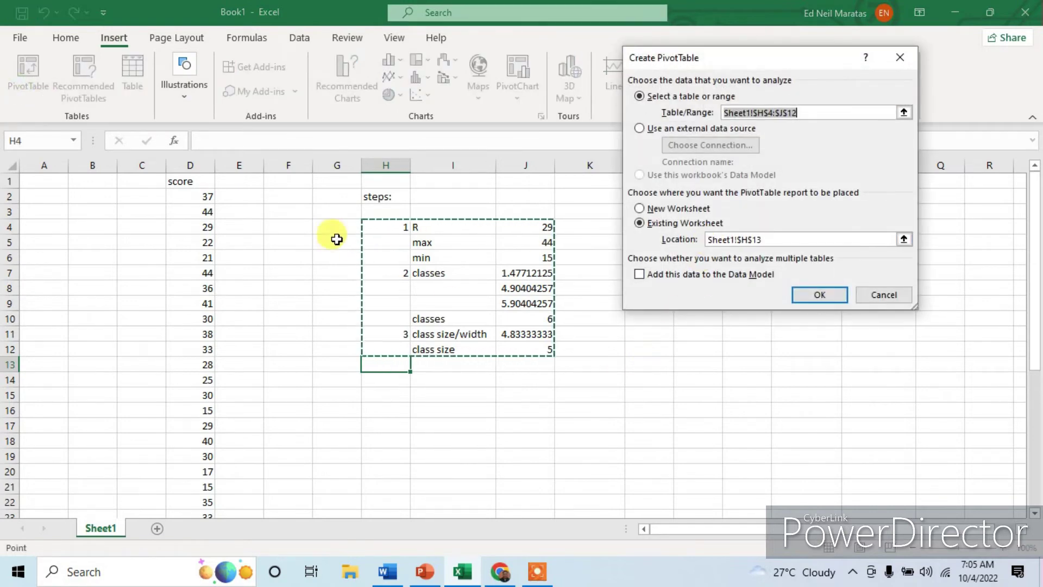
{"action": "left_click", "coordinate": [187, 186]}
{"action": "key", "text": "ctrl+shift+Down"}
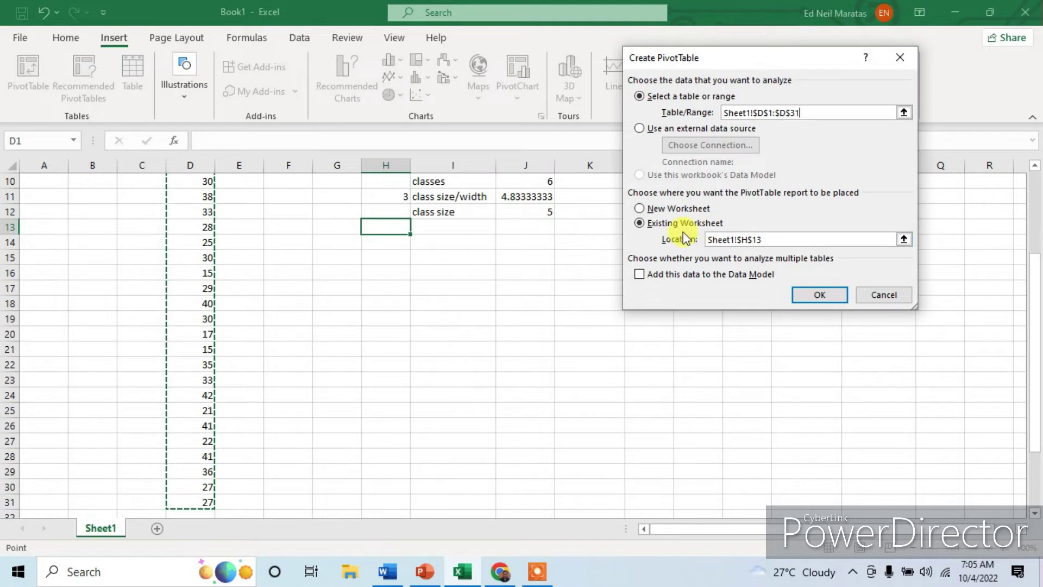
{"action": "left_click", "coordinate": [769, 241]}
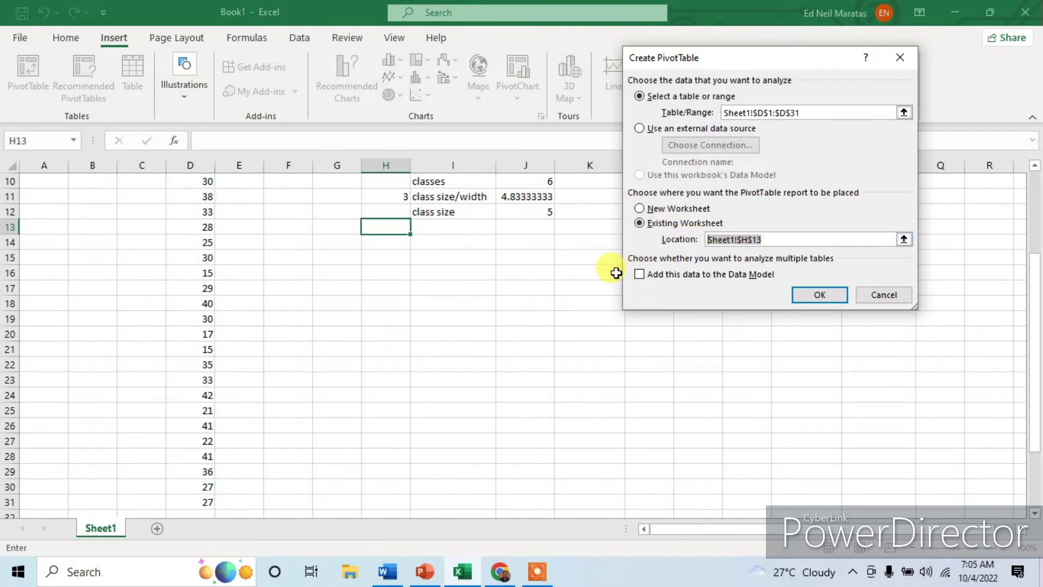
{"action": "left_click", "coordinate": [525, 287]}
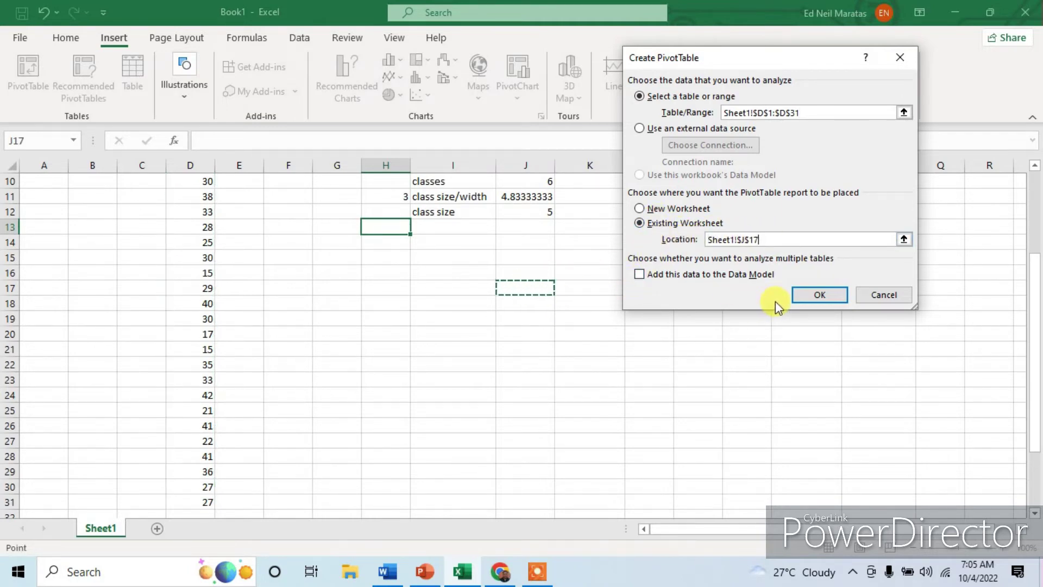
- Create the pivot with score as rows and Count of score as its values
{"action": "left_click", "coordinate": [810, 295]}
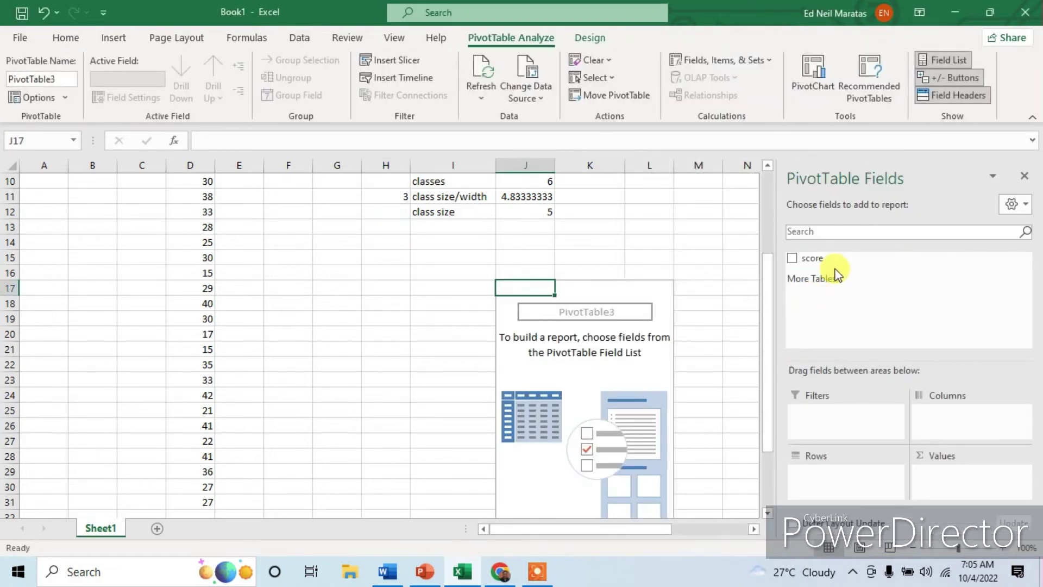
{"action": "left_click_drag", "start_coordinate": [835, 262], "coordinate": [820, 481]}
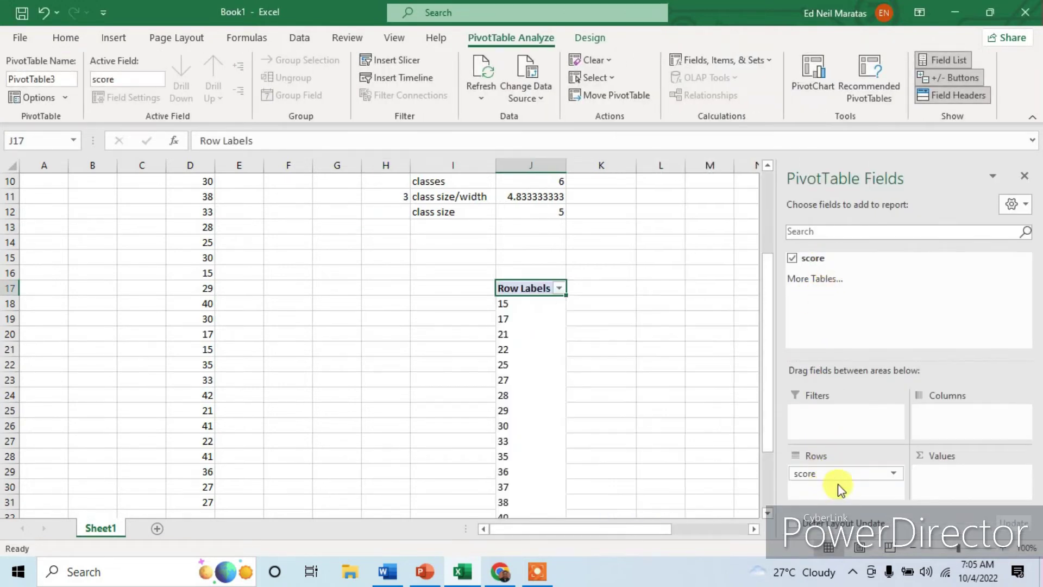
{"action": "left_click_drag", "start_coordinate": [846, 258], "coordinate": [944, 486]}
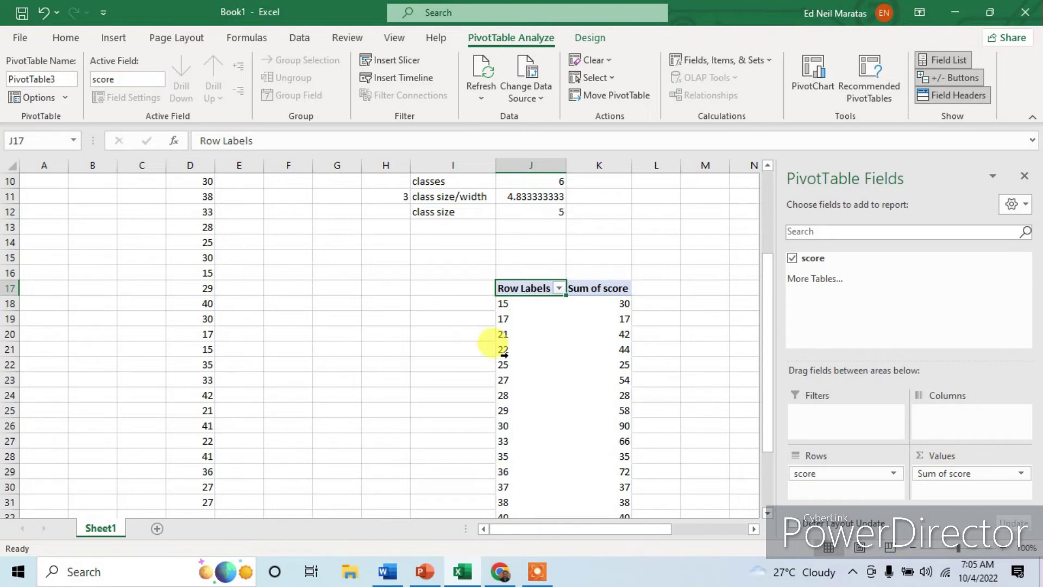
{"action": "left_click", "coordinate": [1002, 472]}
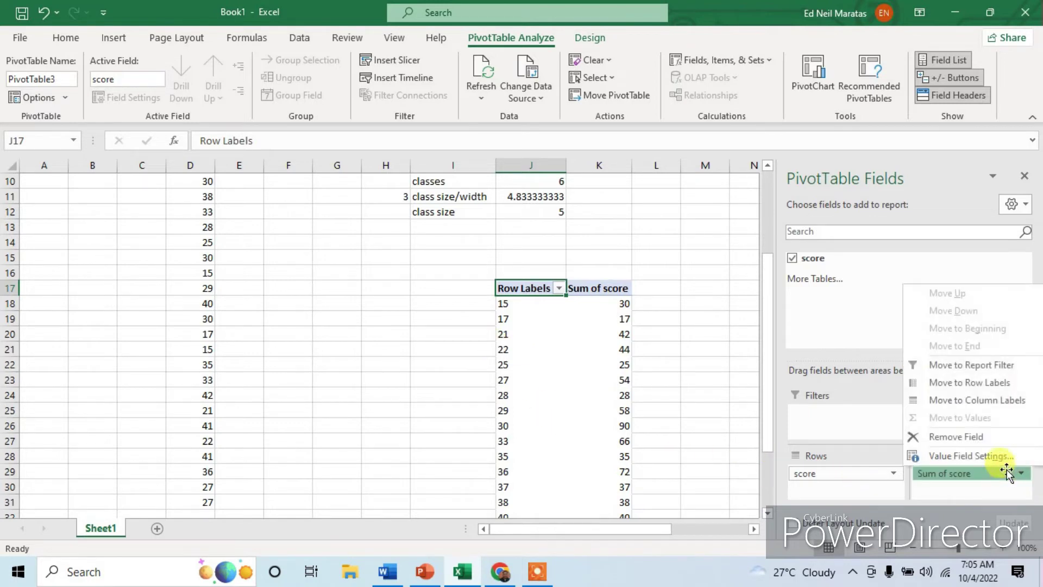
{"action": "left_click", "coordinate": [971, 455]}
{"action": "left_click", "coordinate": [707, 207]}
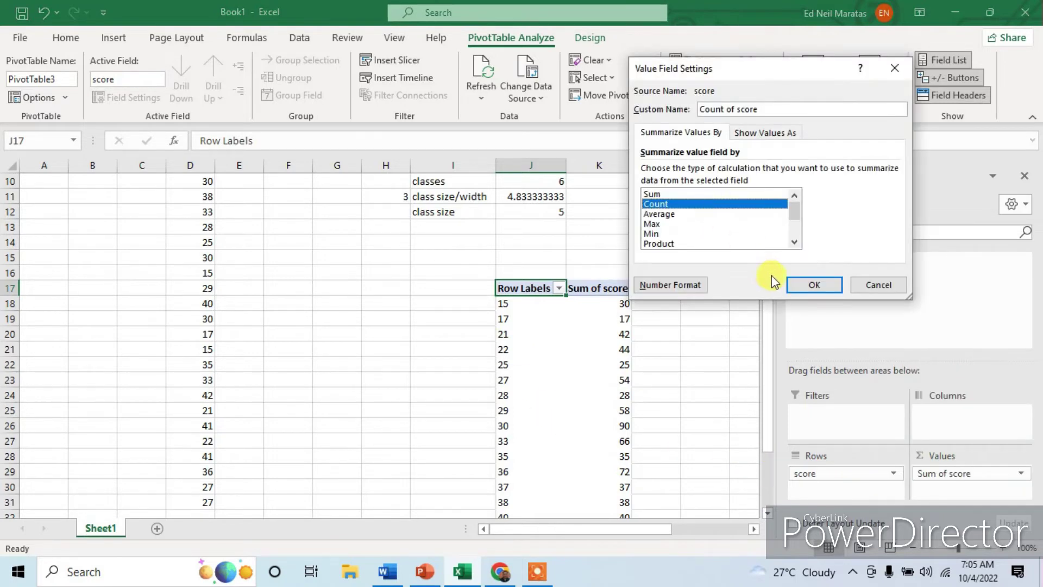
{"action": "left_click", "coordinate": [806, 282]}
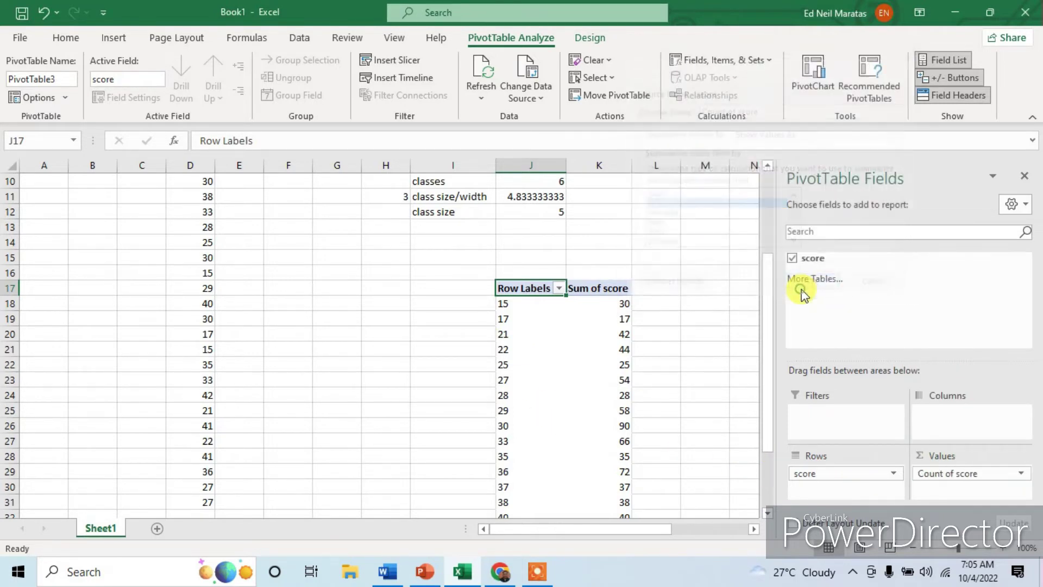
{"action": "left_click", "coordinate": [511, 335]}
- Group the score row labels into classes starting at 15 in steps of 5
{"action": "right_click", "coordinate": [512, 335]}
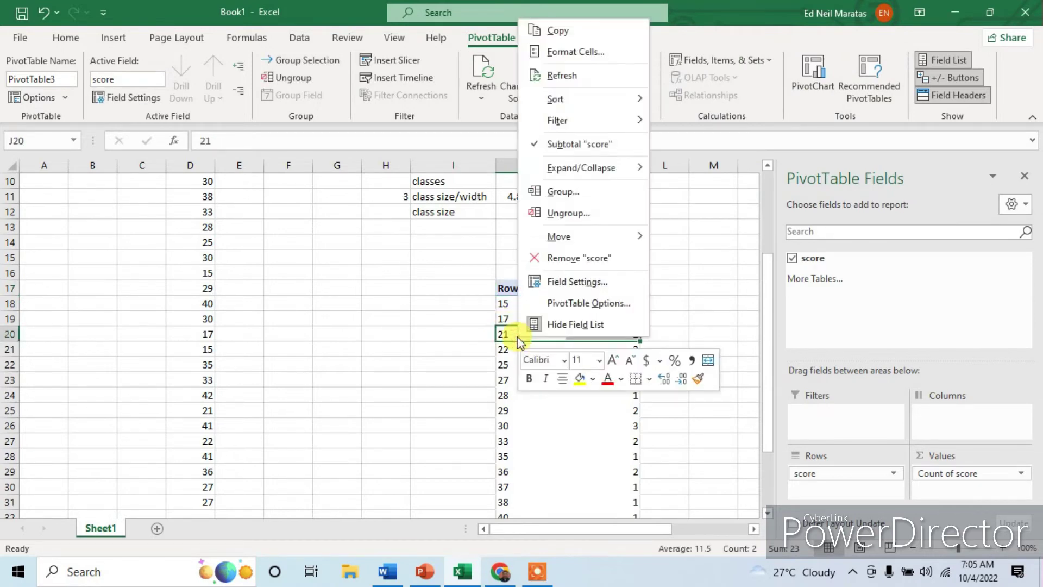
{"action": "key", "text": "Escape"}
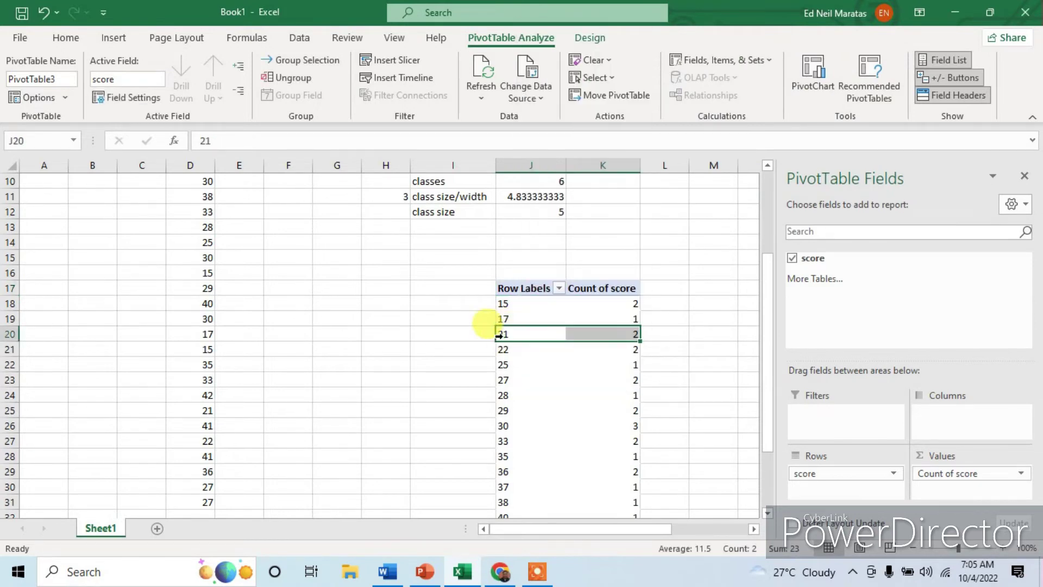
{"action": "left_click", "coordinate": [528, 352]}
{"action": "left_click", "coordinate": [519, 320]}
{"action": "right_click", "coordinate": [521, 322]}
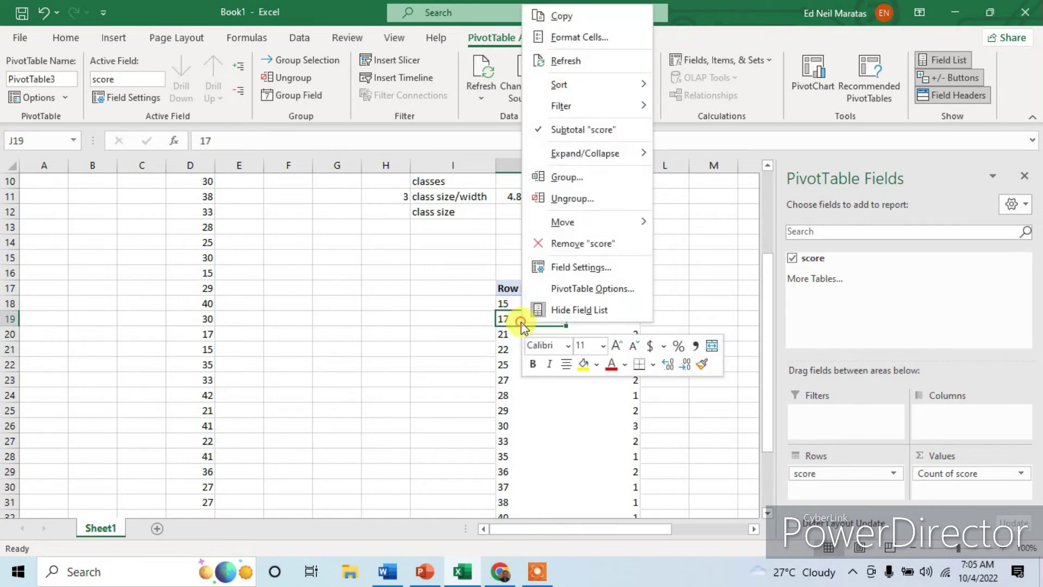
{"action": "left_click", "coordinate": [568, 178]}
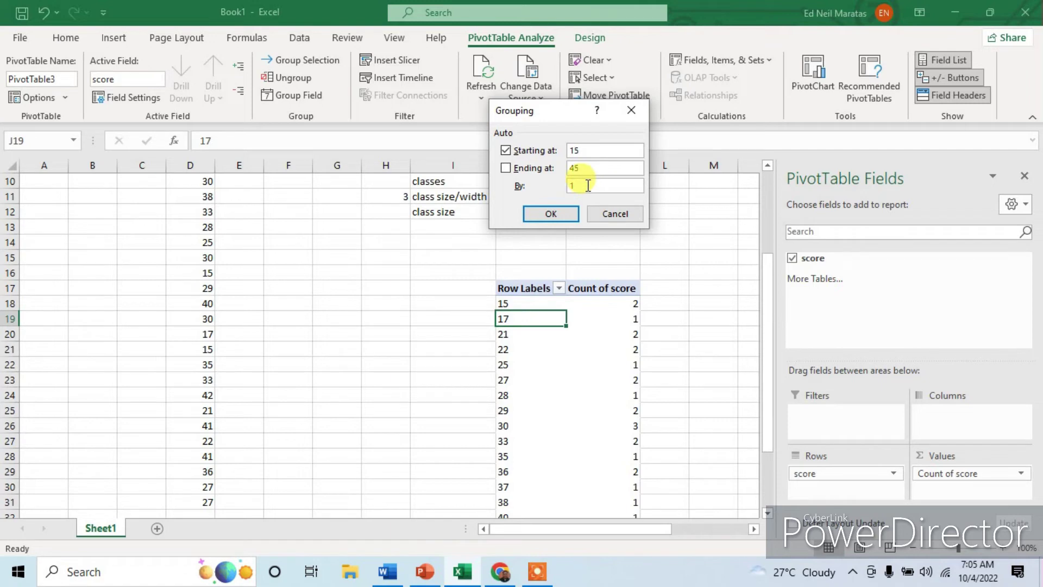
{"action": "left_click", "coordinate": [552, 212]}
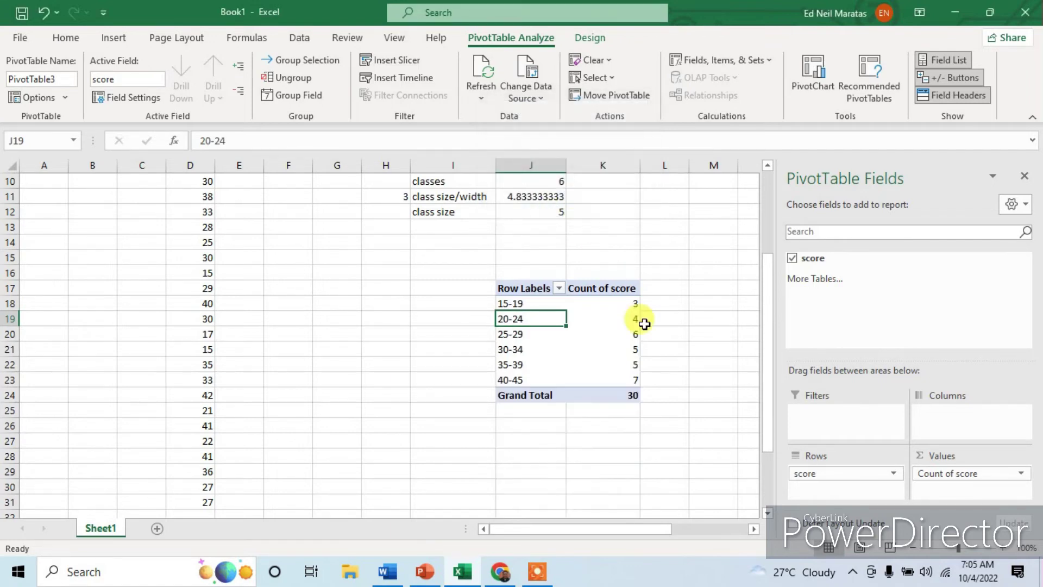
- Select each class row from 15-19 through 40-45 to review their counts
{"action": "left_click", "coordinate": [494, 303]}
{"action": "left_click", "coordinate": [500, 319]}
{"action": "left_click", "coordinate": [502, 334]}
{"action": "left_click", "coordinate": [511, 351]}
{"action": "left_click", "coordinate": [503, 365]}
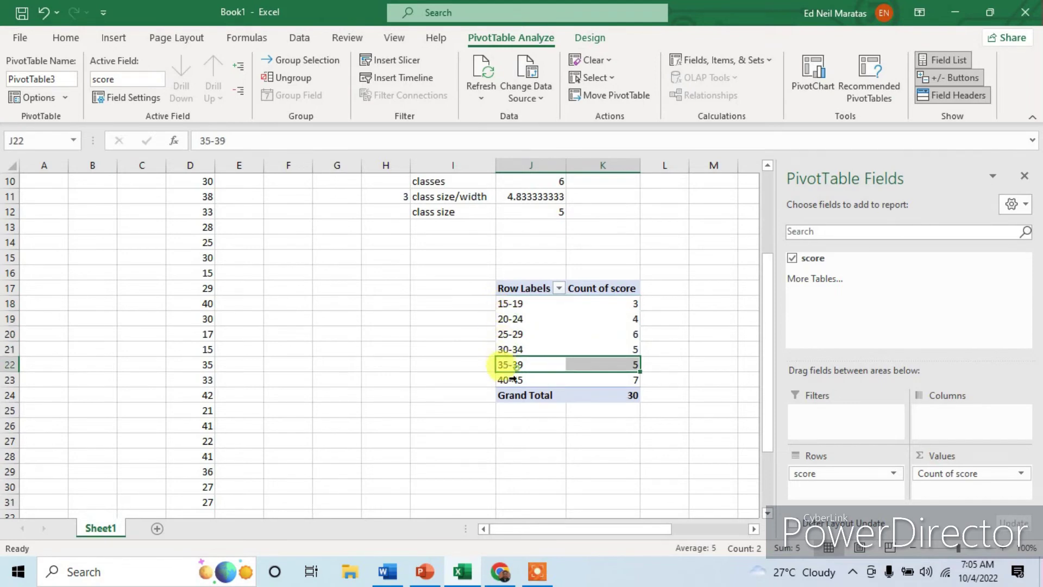
{"action": "left_click", "coordinate": [502, 380]}
{"action": "scroll", "coordinate": [568, 243], "scroll_direction": "up", "scroll_amount": 1}
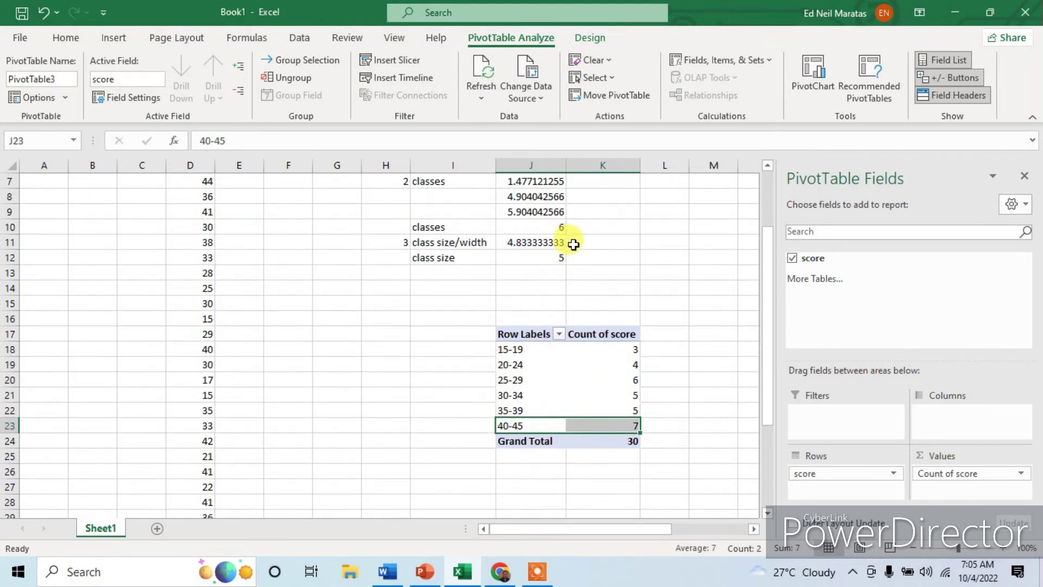
- Rename the pivot's Grand Total row label to N
{"action": "left_click_drag", "start_coordinate": [505, 349], "coordinate": [506, 423]}
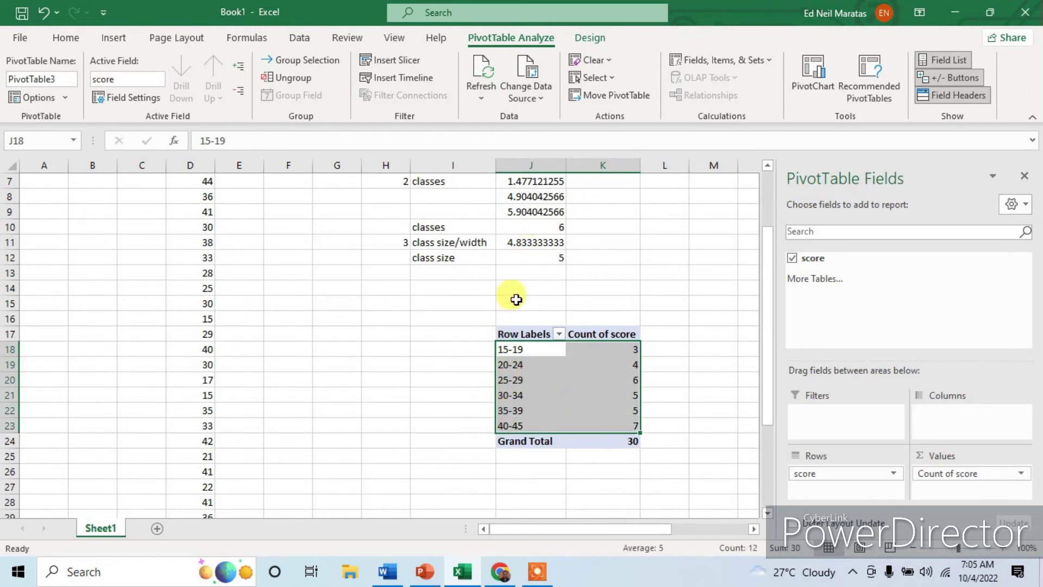
{"action": "left_click", "coordinate": [627, 442]}
{"action": "left_click", "coordinate": [531, 443]}
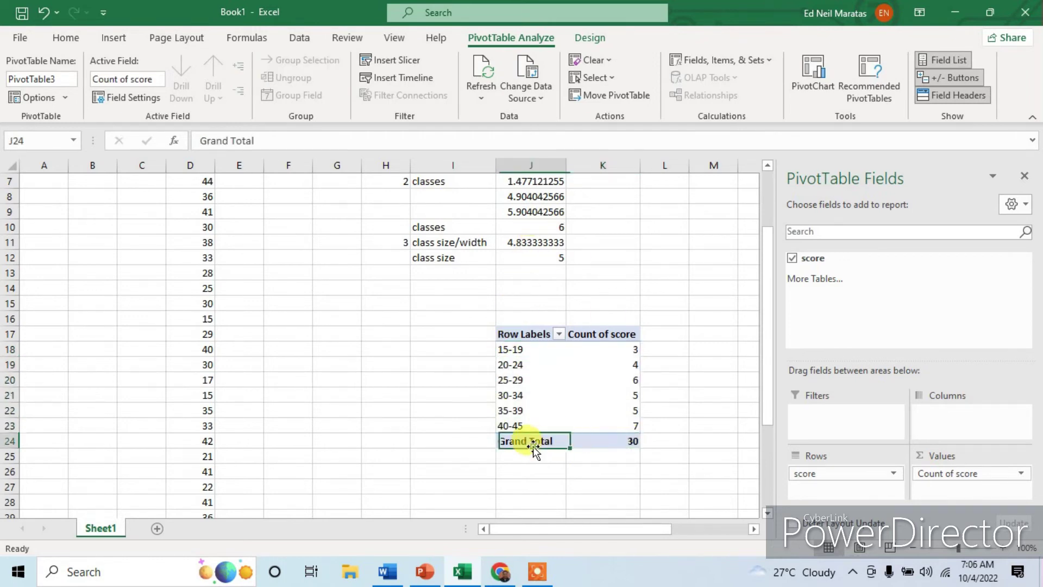
{"action": "type", "text": "N"}
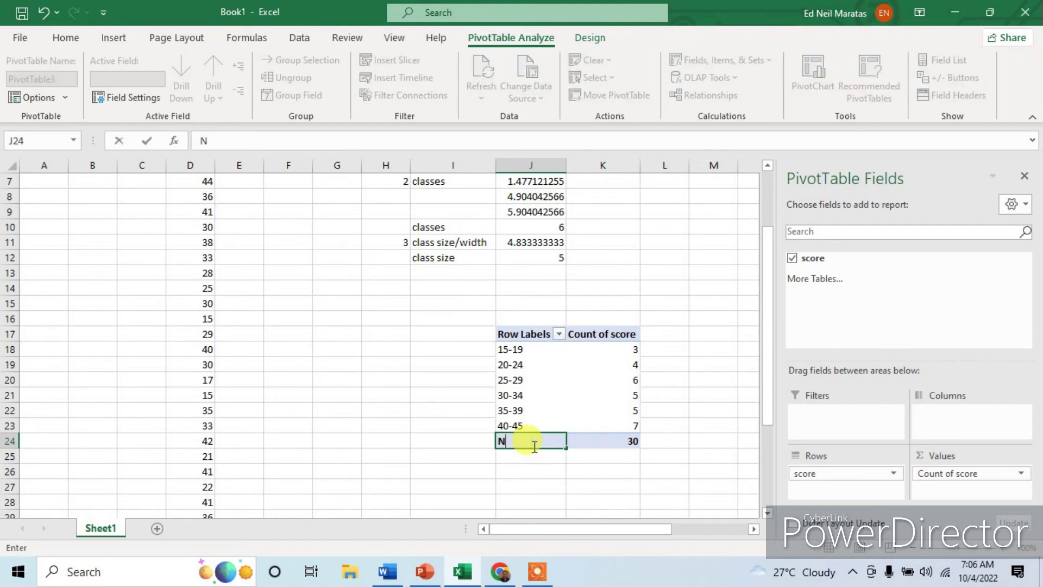
- Rename the Count of score header to F, then select the table J17:K24
{"action": "left_click", "coordinate": [612, 336]}
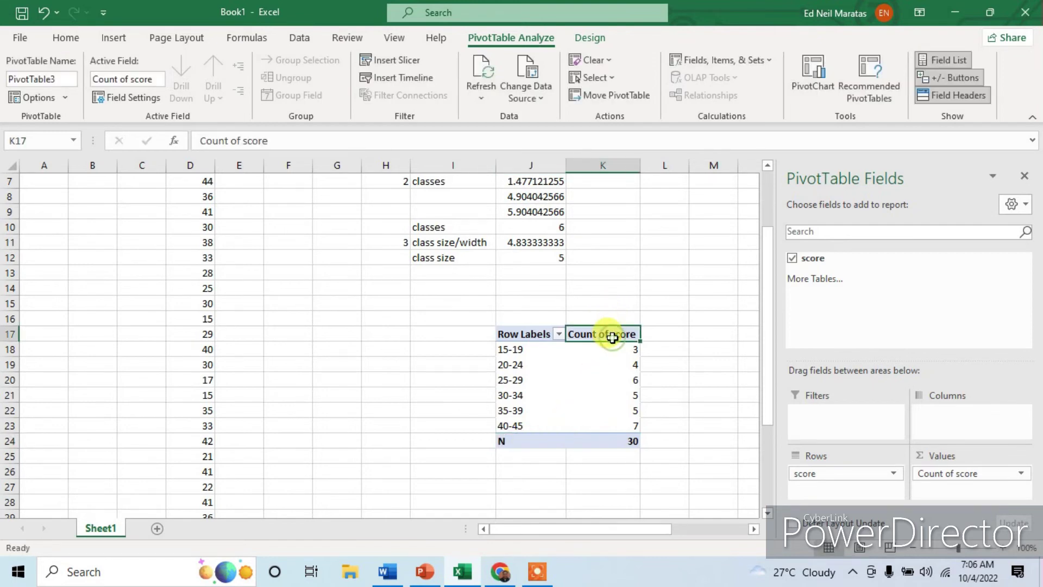
{"action": "type", "text": "F"}
{"action": "key", "text": "Return"}
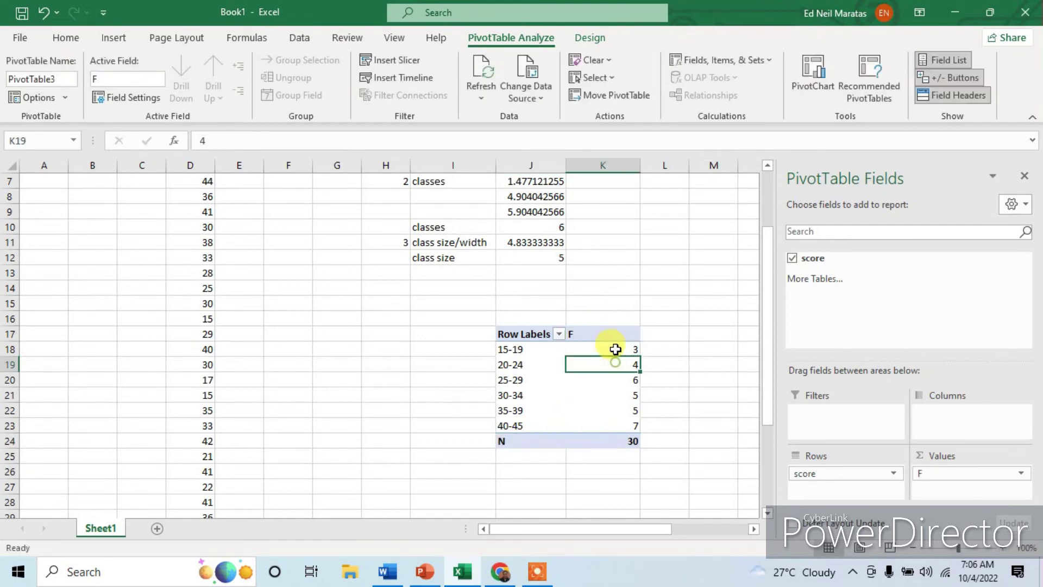
{"action": "left_click", "coordinate": [615, 333]}
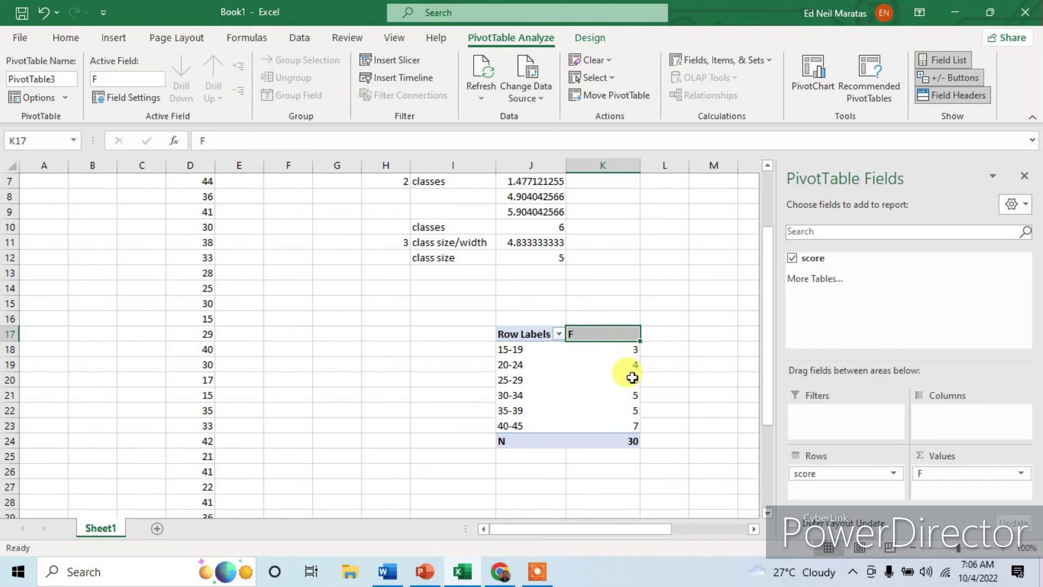
{"action": "left_click_drag", "start_coordinate": [634, 375], "coordinate": [612, 344]}
{"action": "left_click", "coordinate": [612, 333]}
{"action": "left_click", "coordinate": [658, 348]}
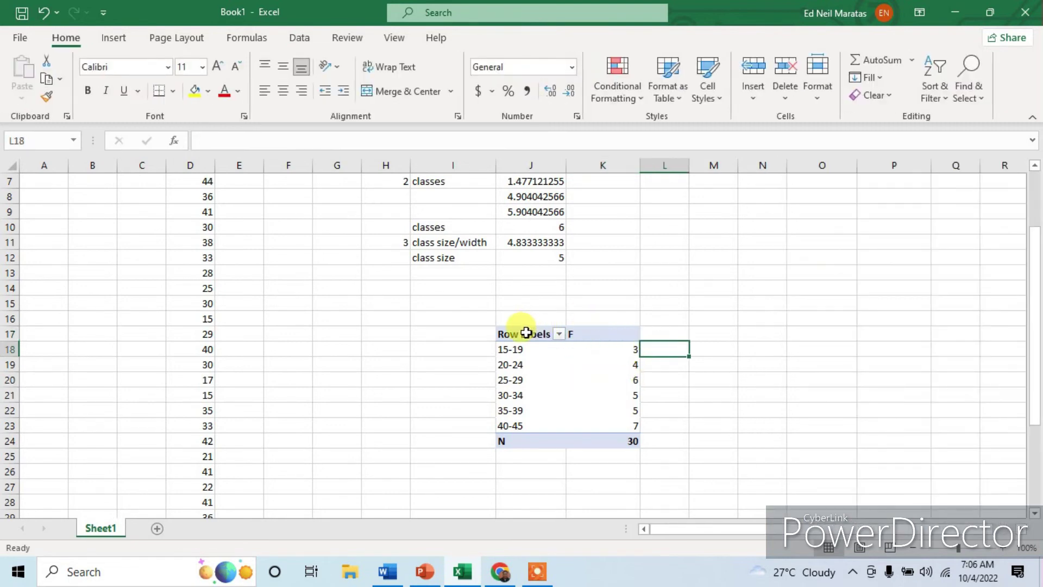
{"action": "left_click_drag", "start_coordinate": [535, 337], "coordinate": [602, 444]}
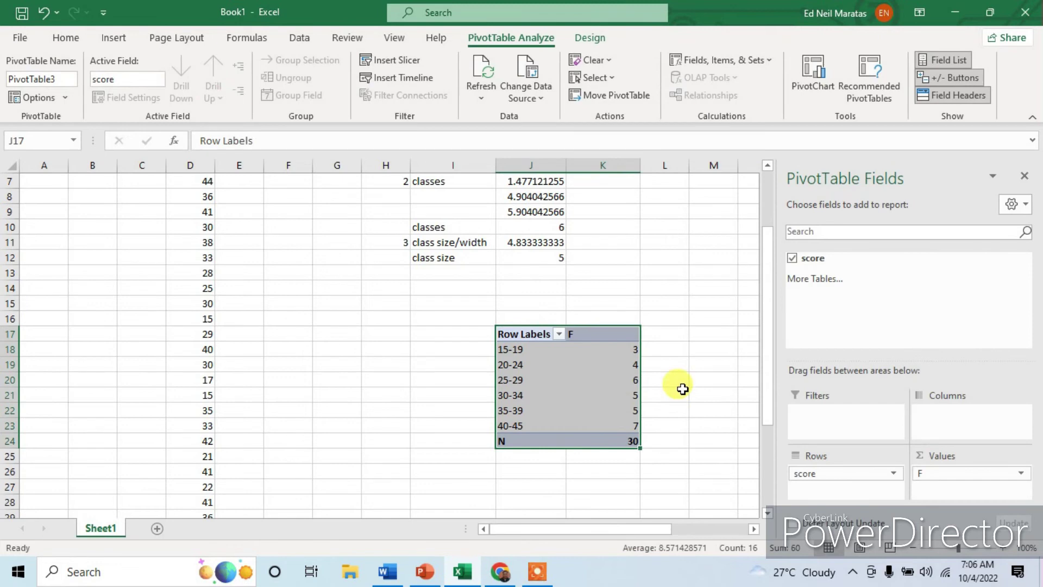
- Enter headings 'class mark' in L17 and 'cummulative' in M17 beside the F column
{"action": "left_click", "coordinate": [673, 336]}
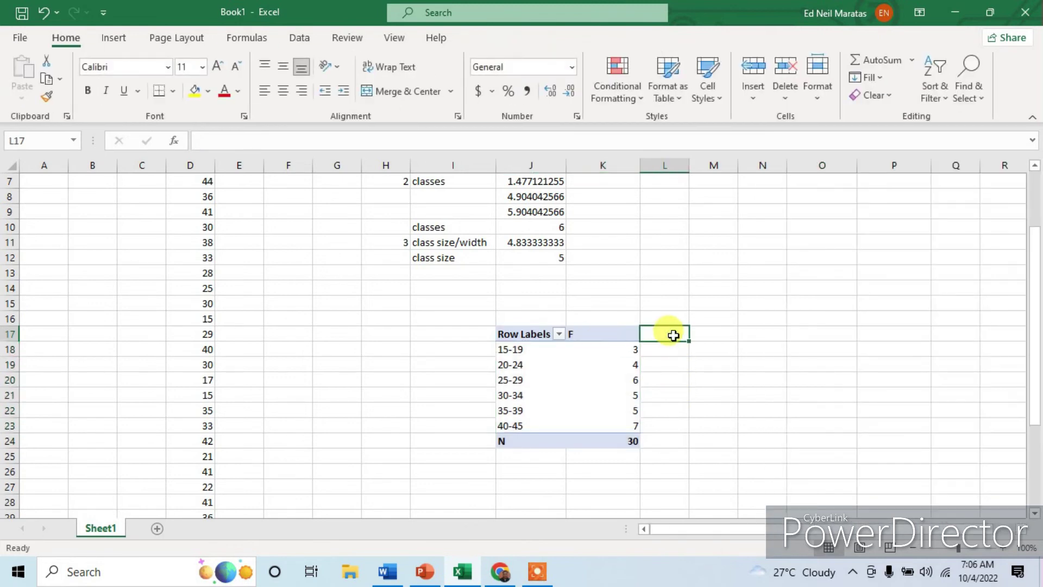
{"action": "type", "text": "class mark"}
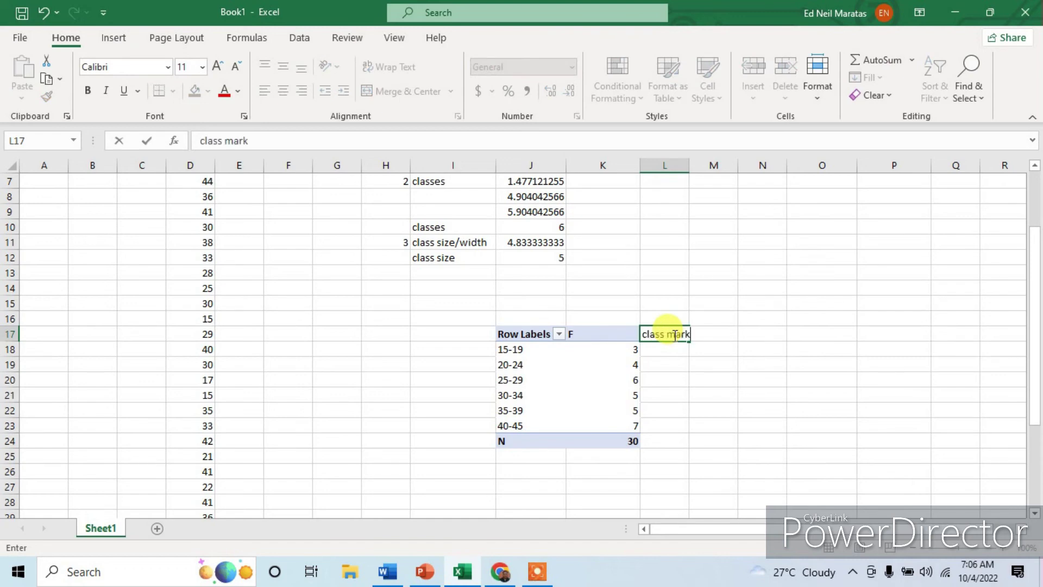
{"action": "key", "text": "Tab"}
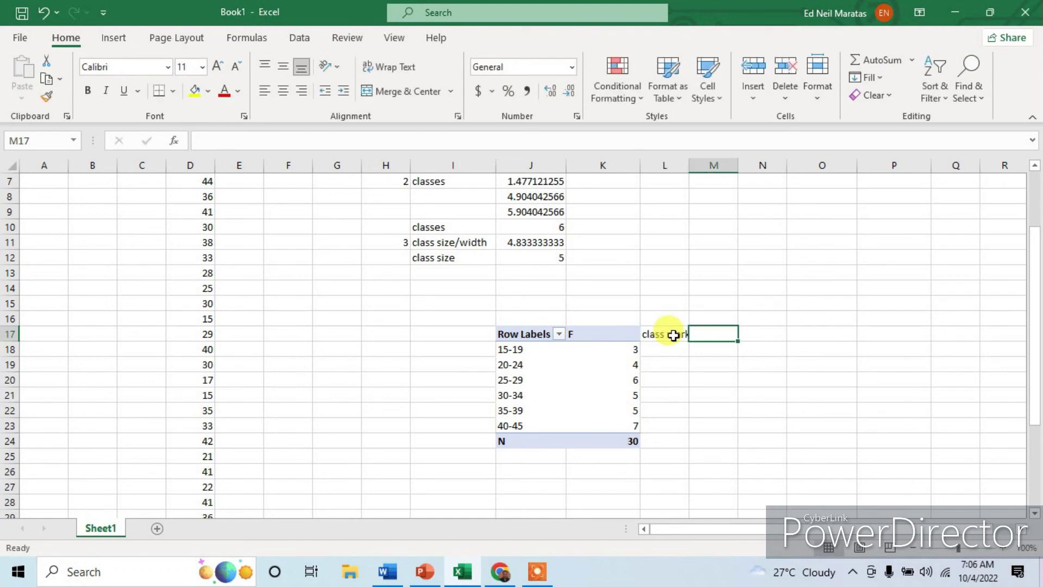
{"action": "type", "text": "cummula"}
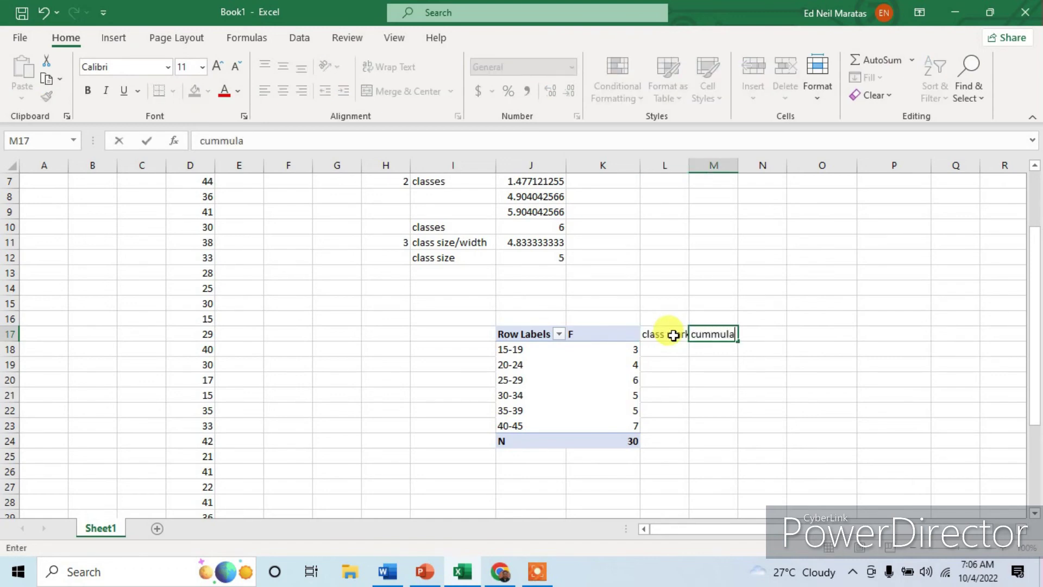
{"action": "type", "text": "tive"}
{"action": "key", "text": "Return"}
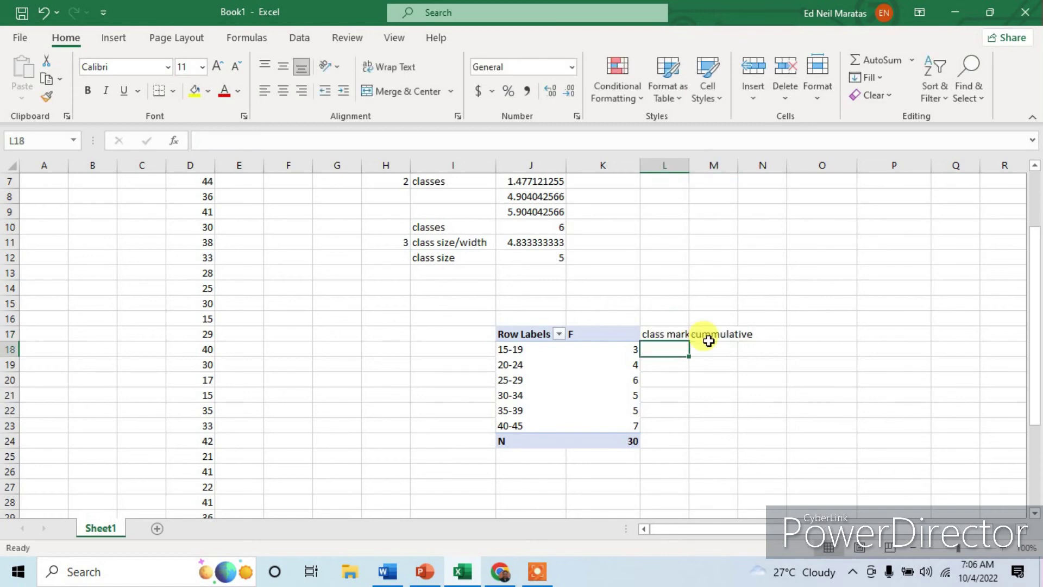
{"action": "left_click", "coordinate": [759, 336]}
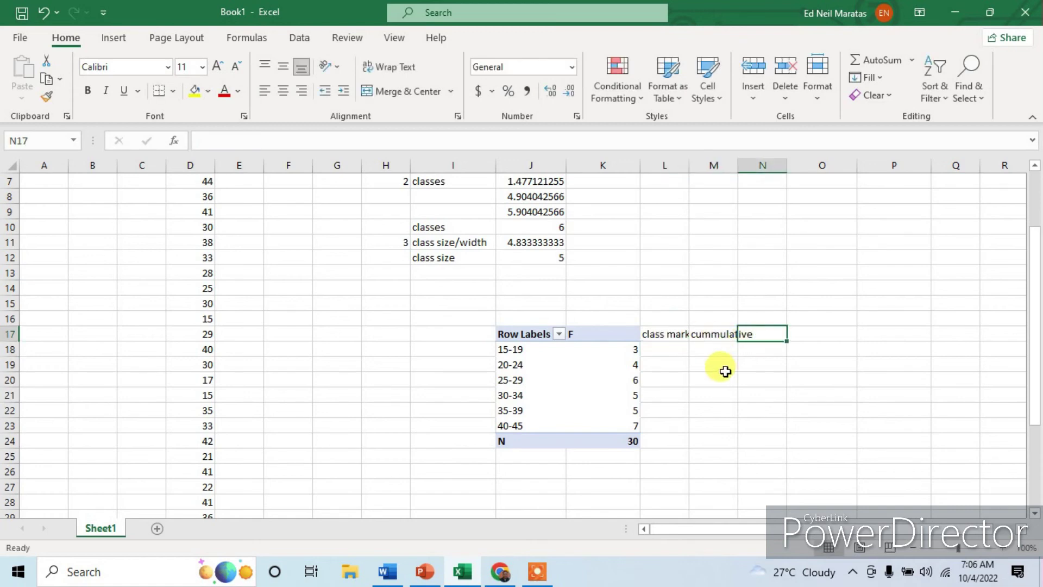